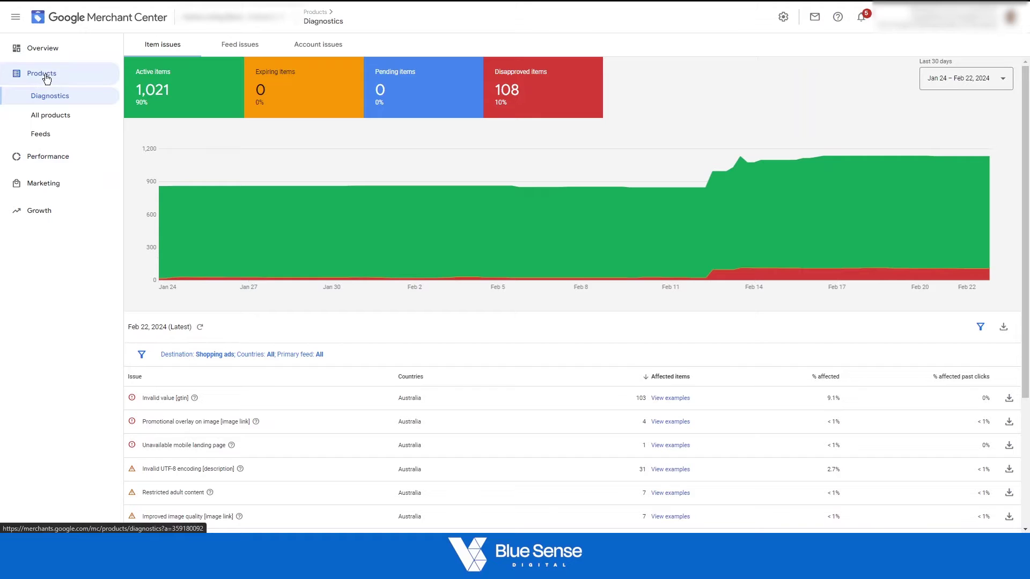
# Go to the Feeds page listing the Content API primary and Australian Standard Shipping supplemental feeds.
pyautogui.click(63, 136)
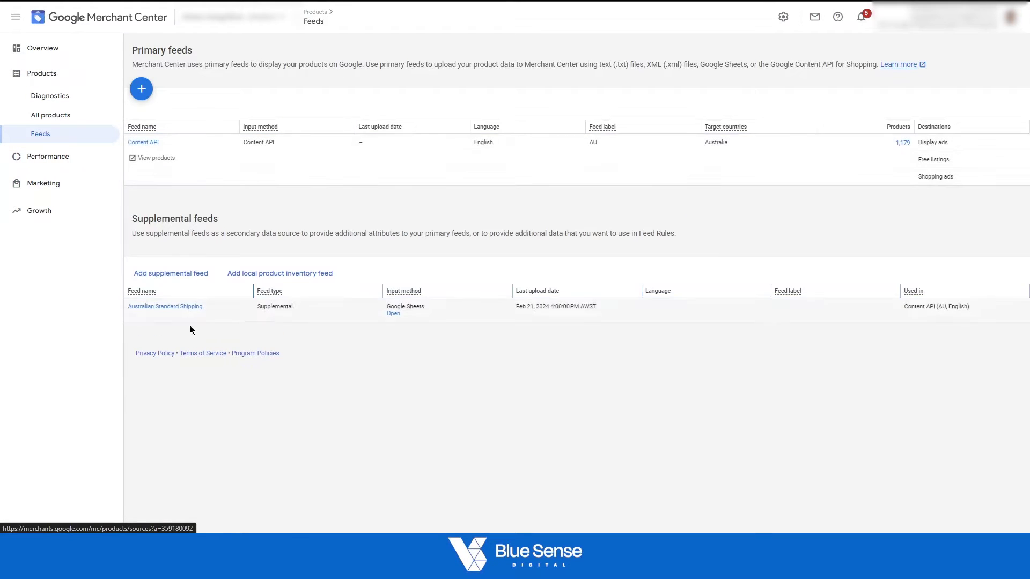
# Show the Content API feed's Feed rules and scroll to the custom label 0 rules.
pyautogui.click(142, 144)
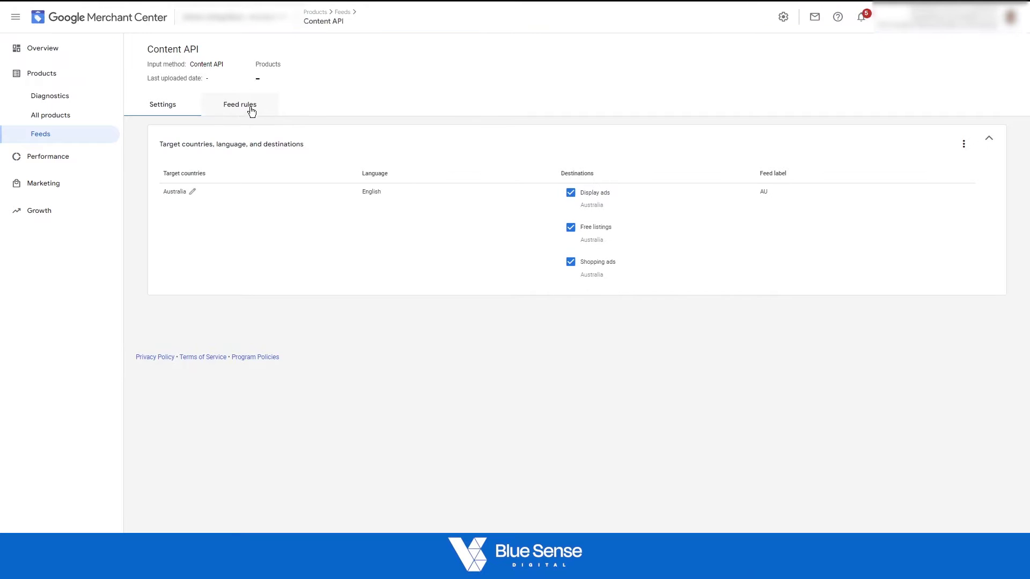
pyautogui.click(245, 111)
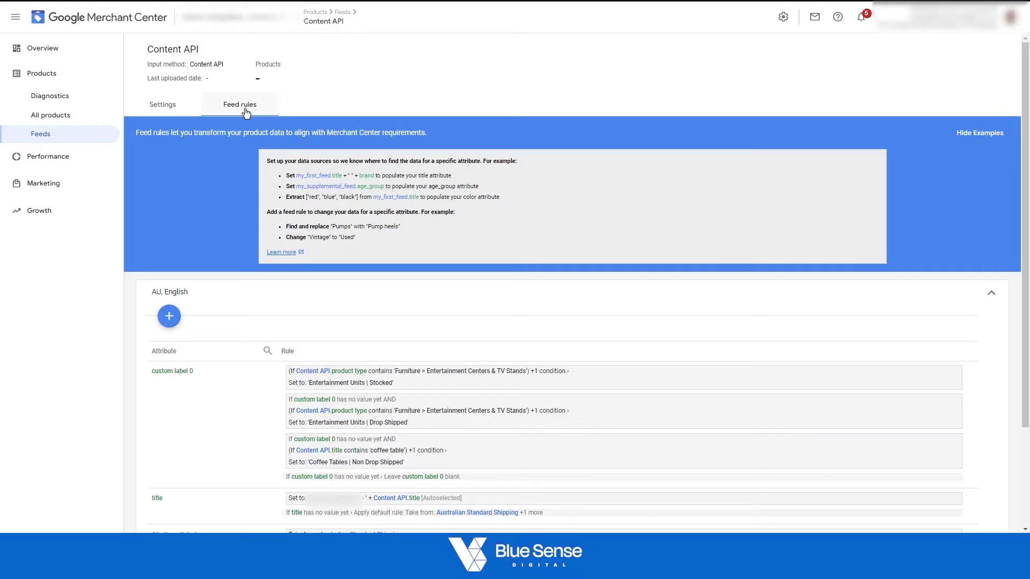
pyautogui.scroll(-2, 268, 179)
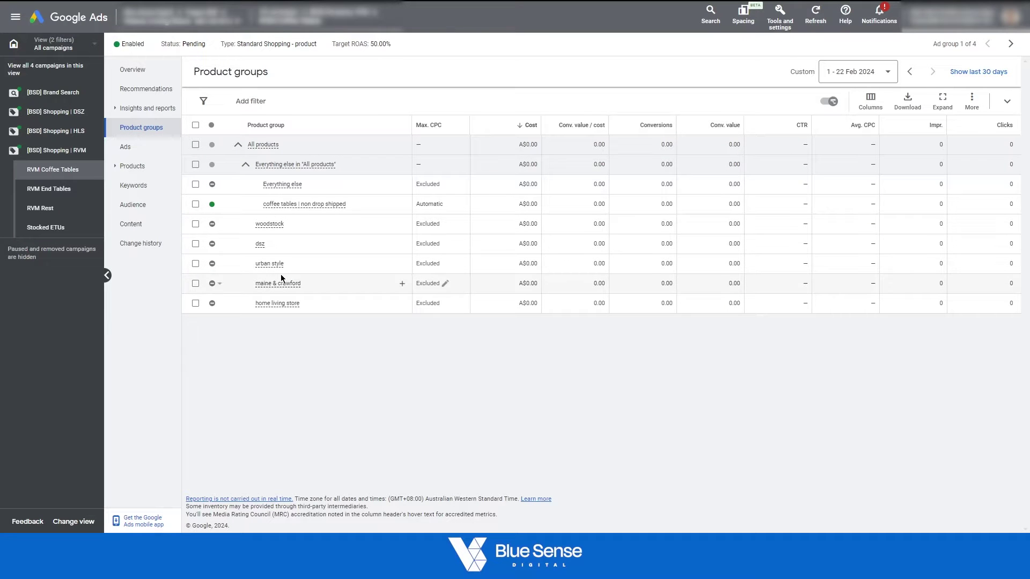
# In RVM End Tables, preview subdividing 'Everything else' by Custom label 0 values, then cancel.
pyautogui.click(63, 190)
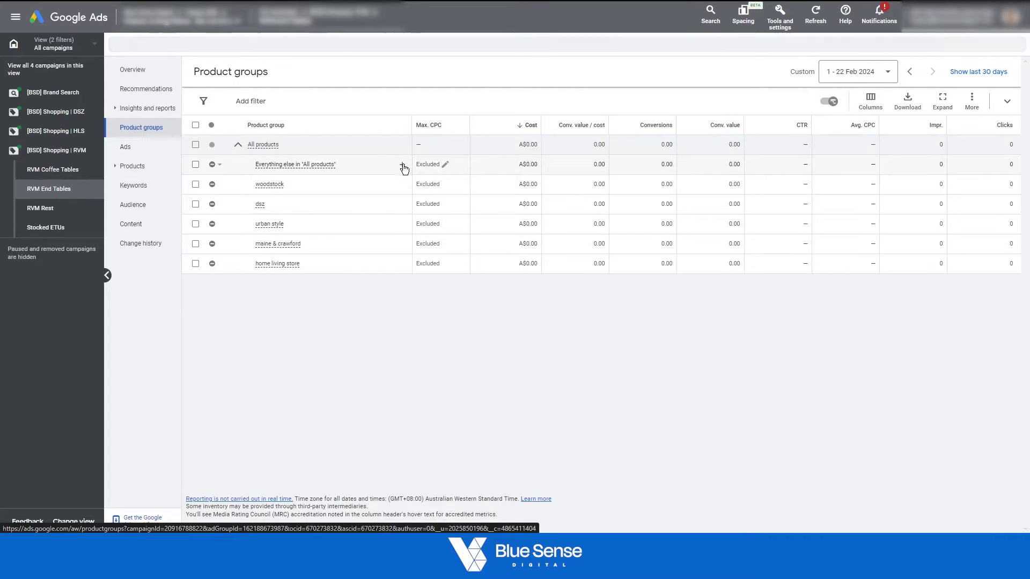
pyautogui.click(403, 166)
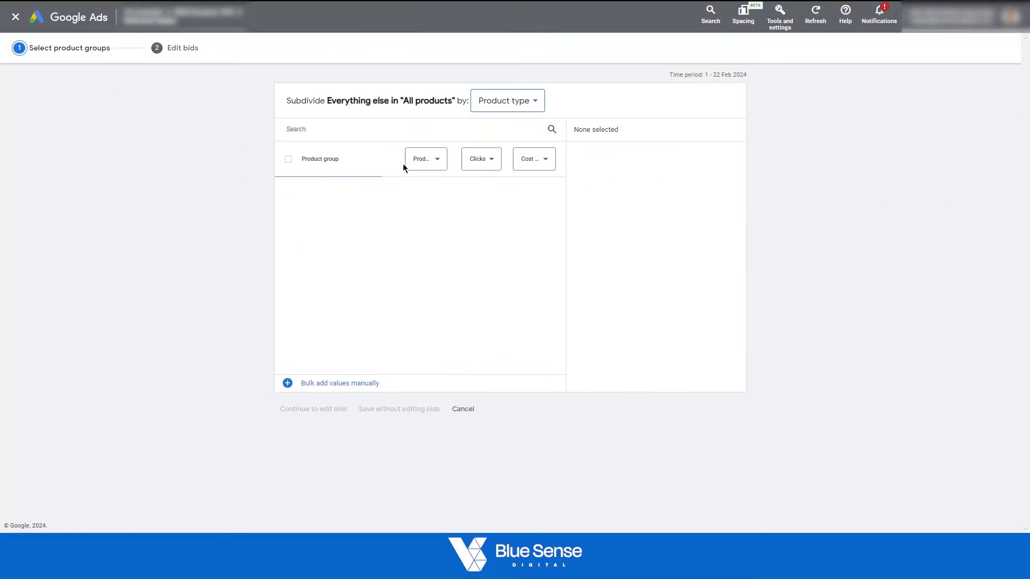
pyautogui.click(504, 100)
pyautogui.moveTo(507, 244)
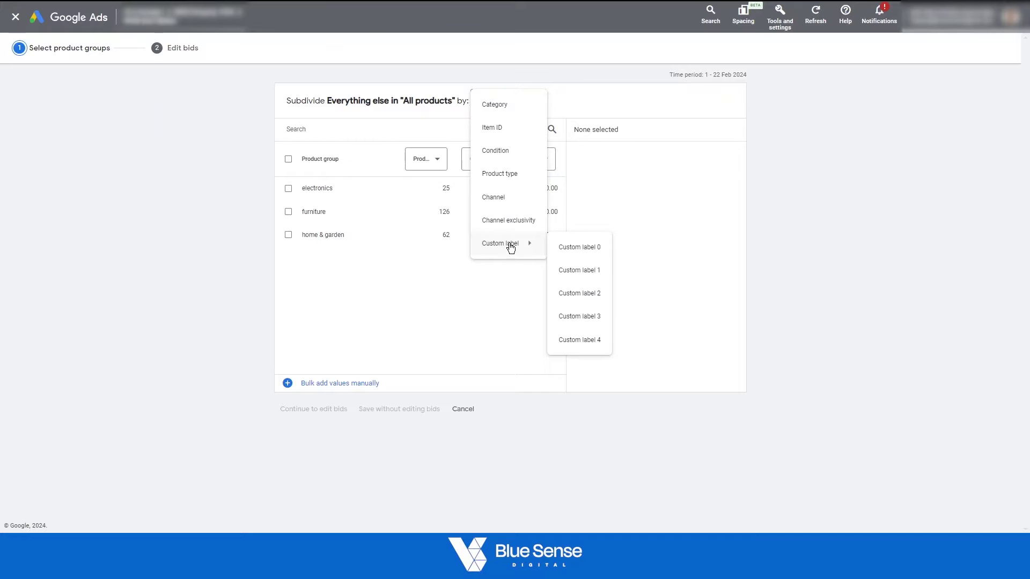
pyautogui.click(594, 252)
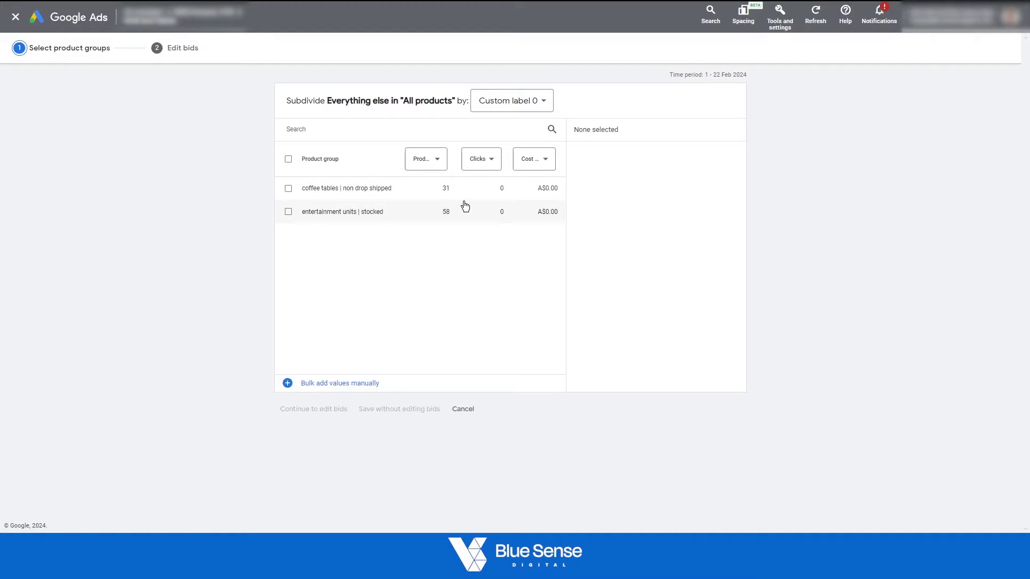
pyautogui.click(288, 189)
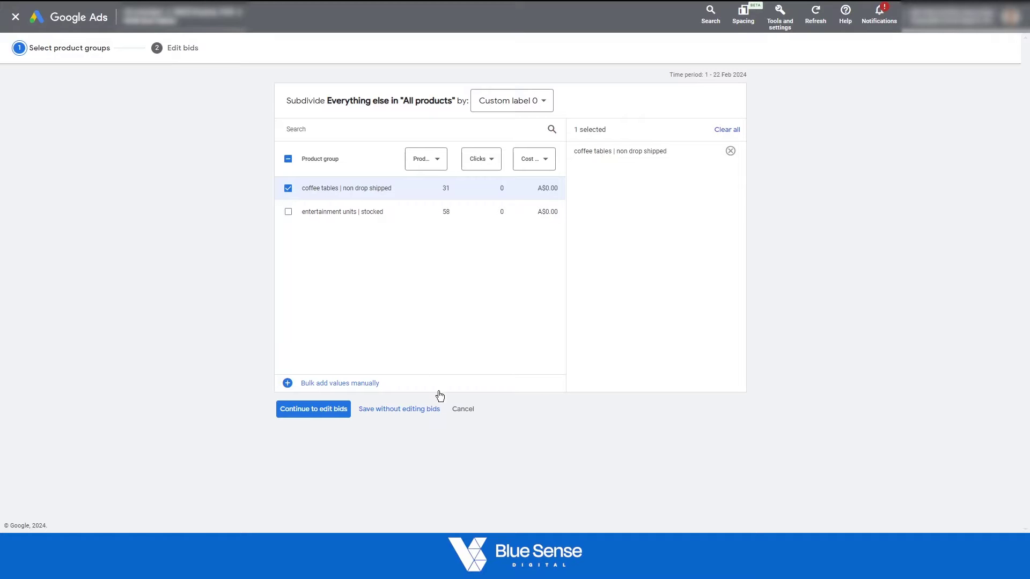
pyautogui.click(463, 411)
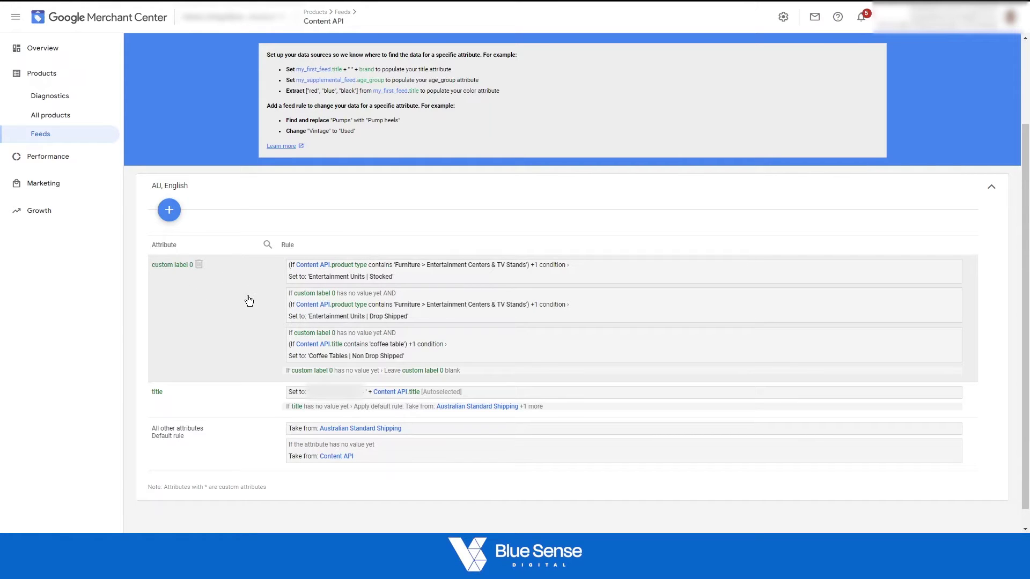
# Browse the processed attributes list without choosing, then open the custom label 0 rule editor.
pyautogui.click(169, 210)
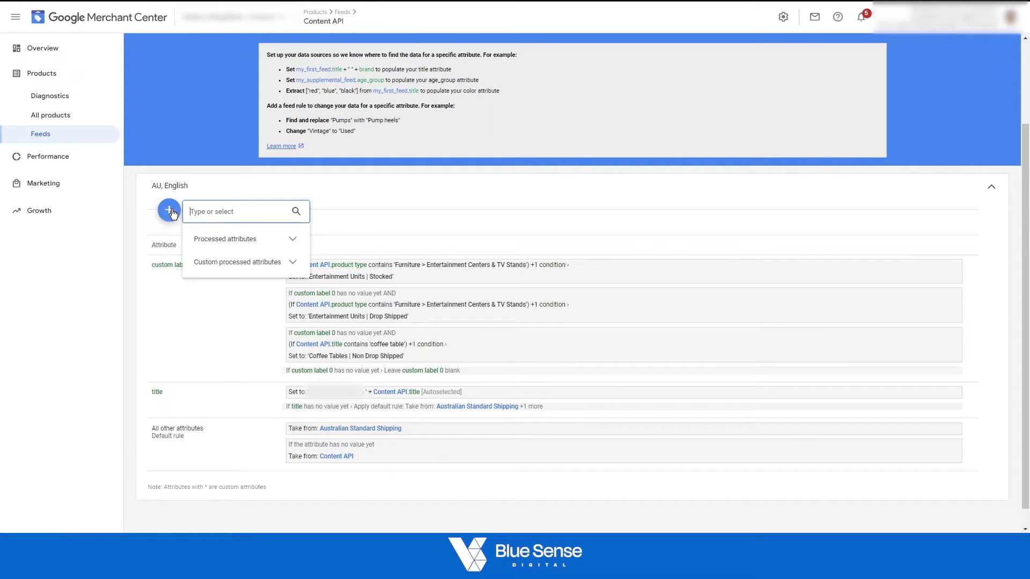
pyautogui.click(231, 243)
pyautogui.scroll(-7, 252, 309)
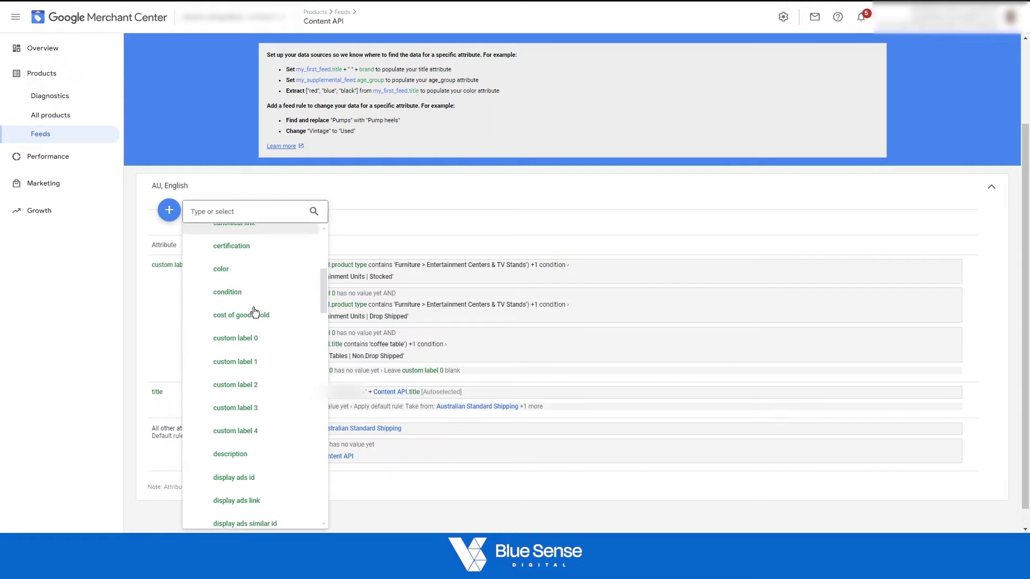
pyautogui.scroll(-3, 254, 313)
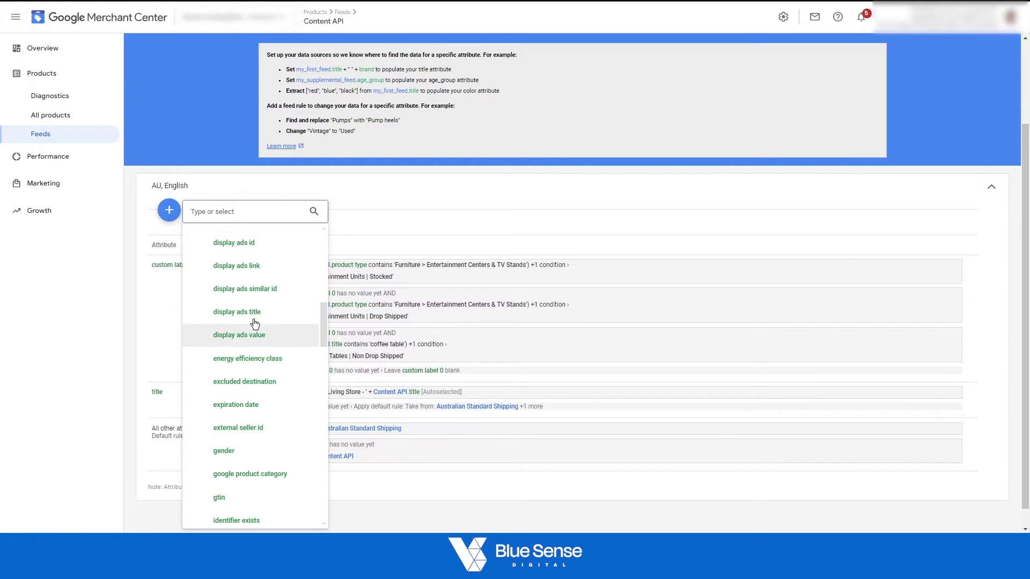
pyautogui.scroll(-3, 254, 322)
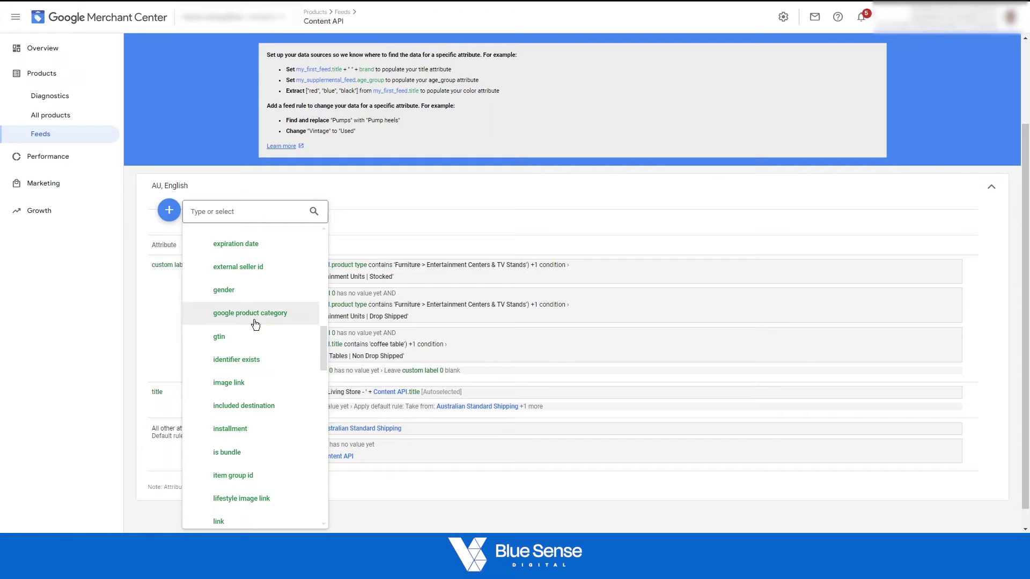
pyautogui.click(405, 192)
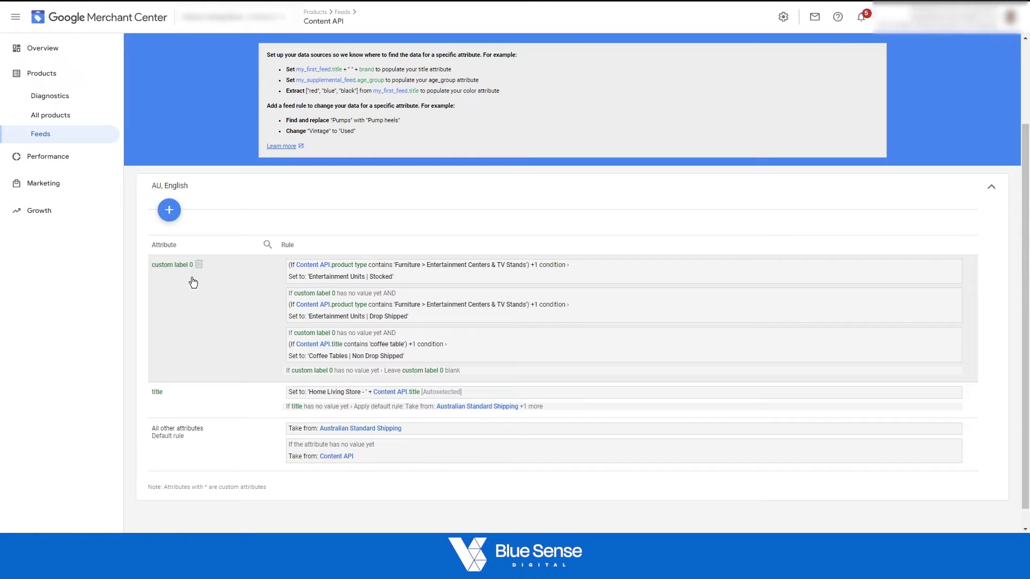
pyautogui.click(241, 326)
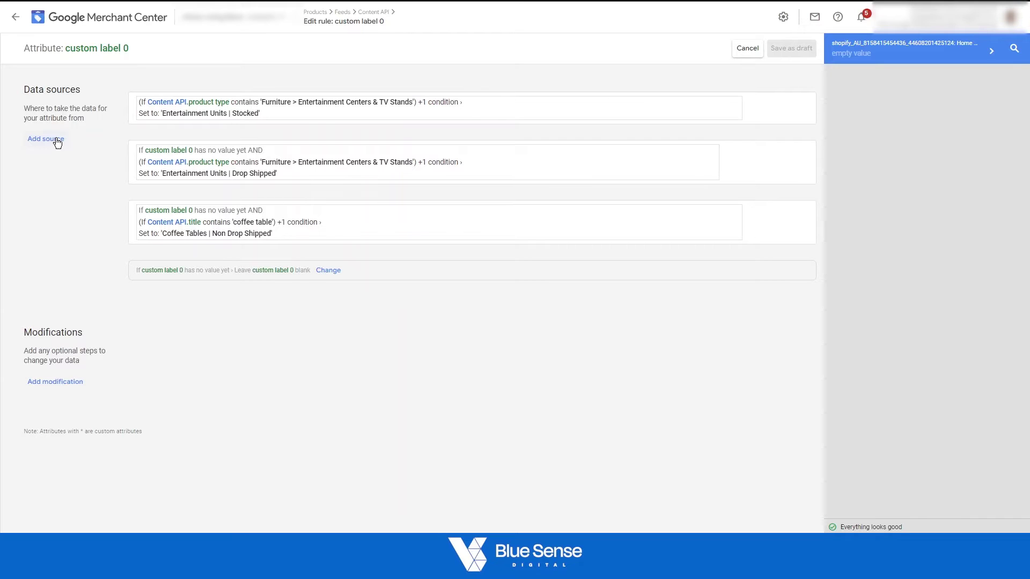
# Add a new conditional custom label 0 data source that sets a specific value.
pyautogui.click(58, 141)
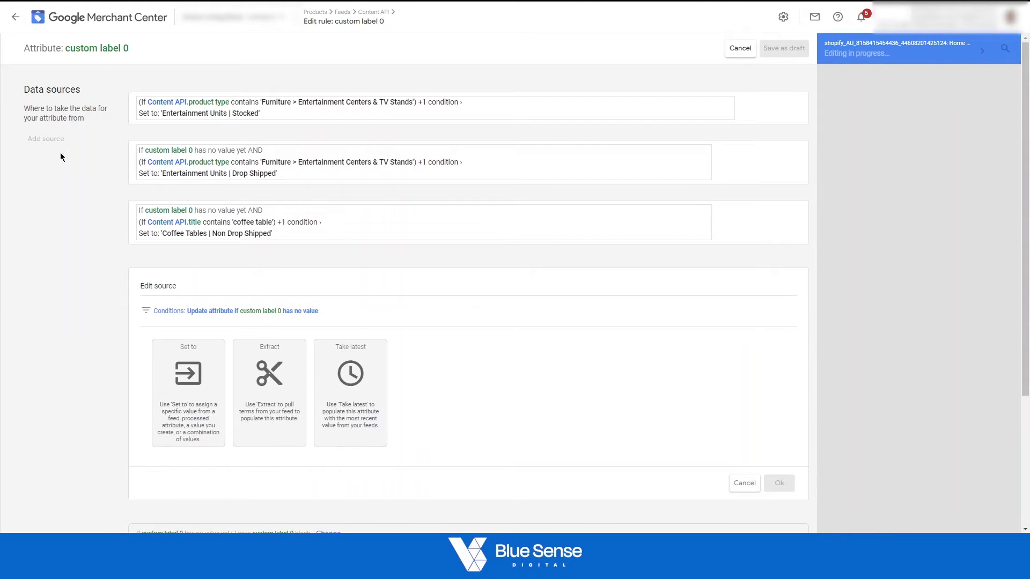
pyautogui.scroll(-2, 61, 158)
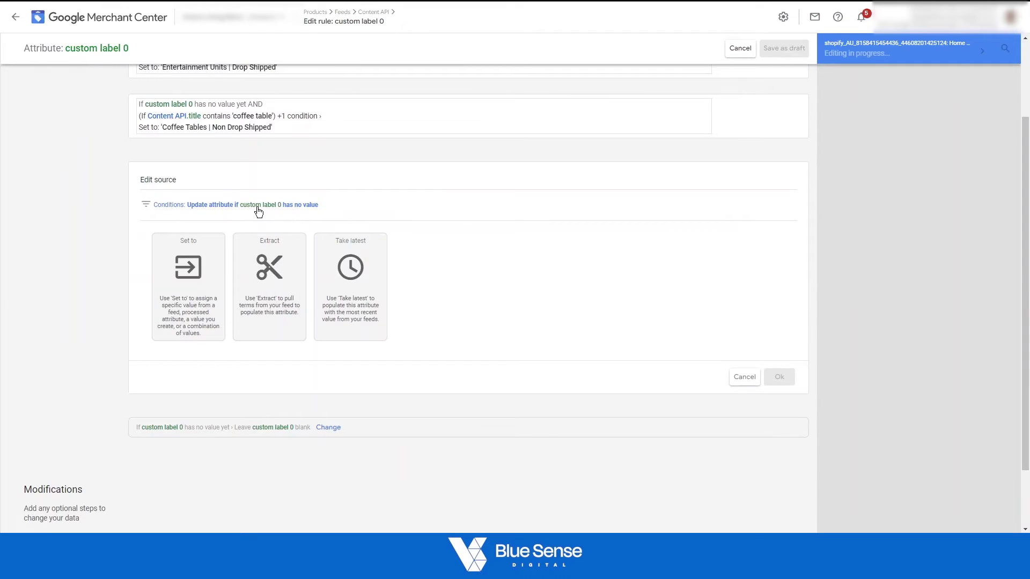
pyautogui.click(192, 210)
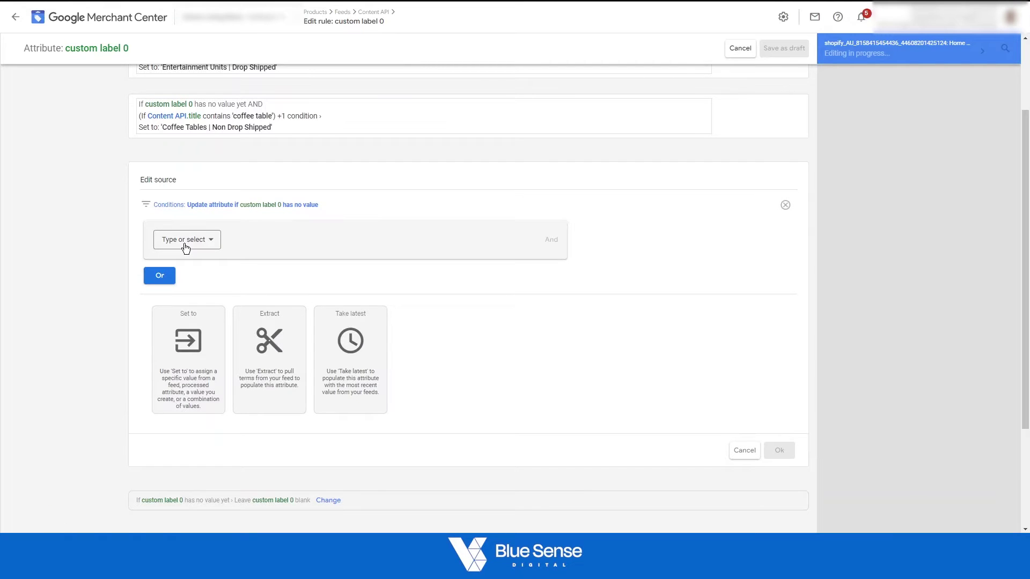
pyautogui.click(196, 344)
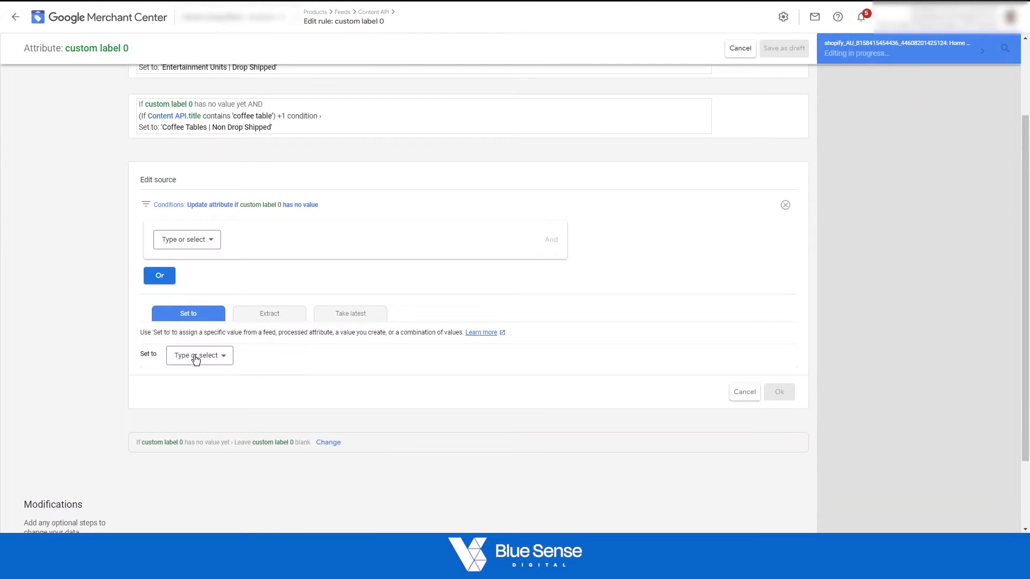
# Make the condition Content API title contains 'end table', and add a second condition.
pyautogui.click(186, 246)
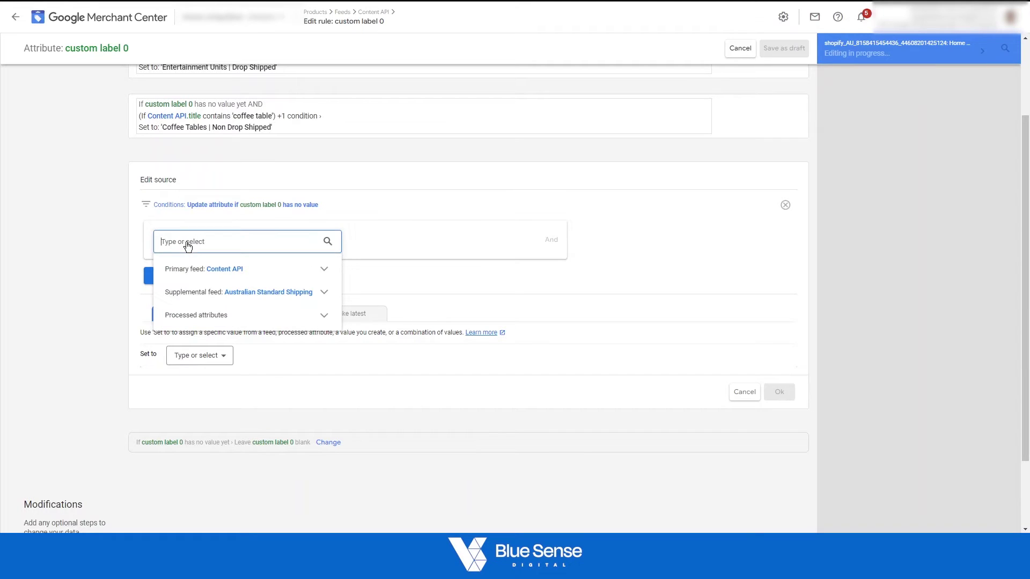
pyautogui.click(201, 269)
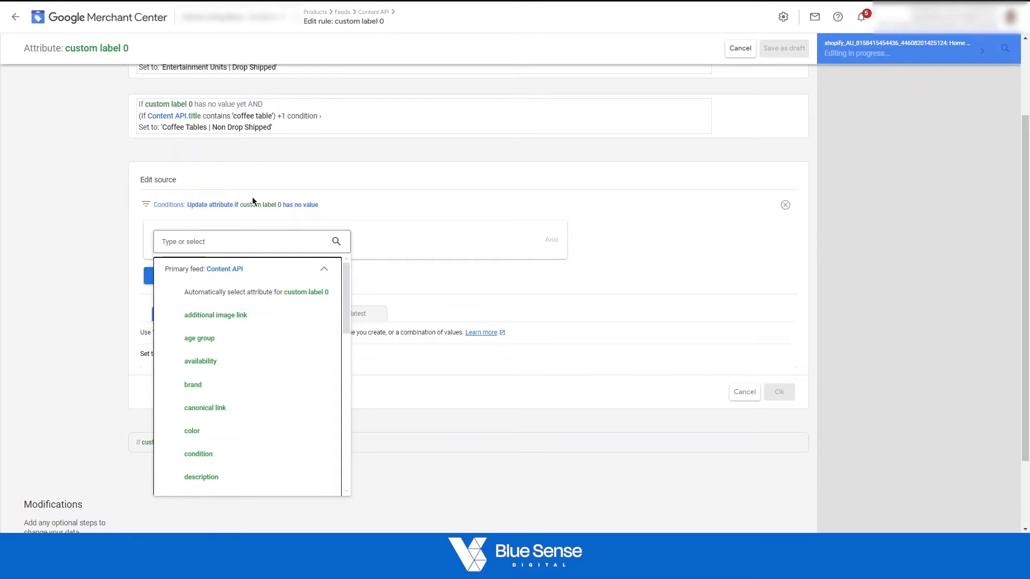
pyautogui.click(185, 242)
pyautogui.write('titl')
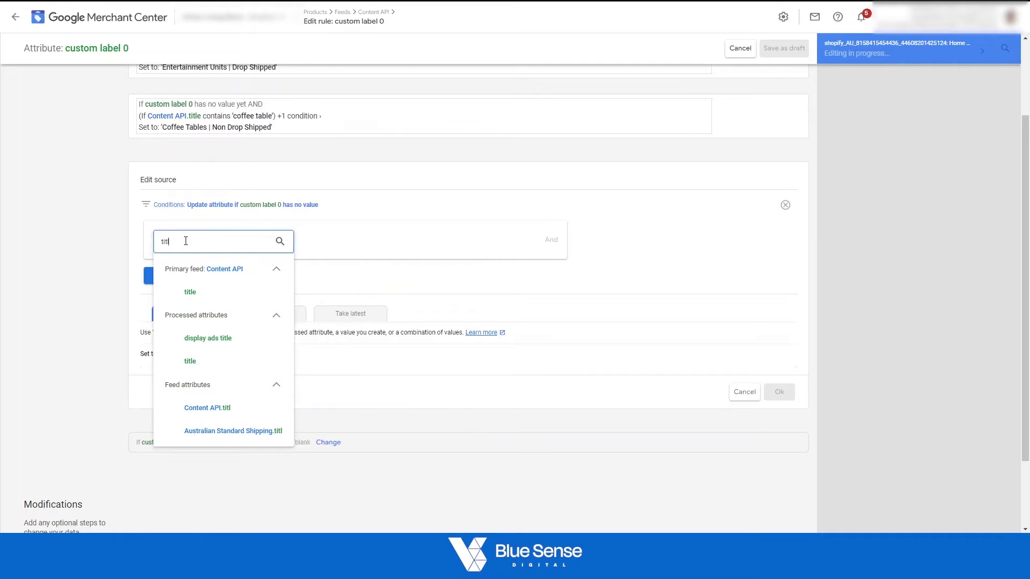
pyautogui.click(215, 292)
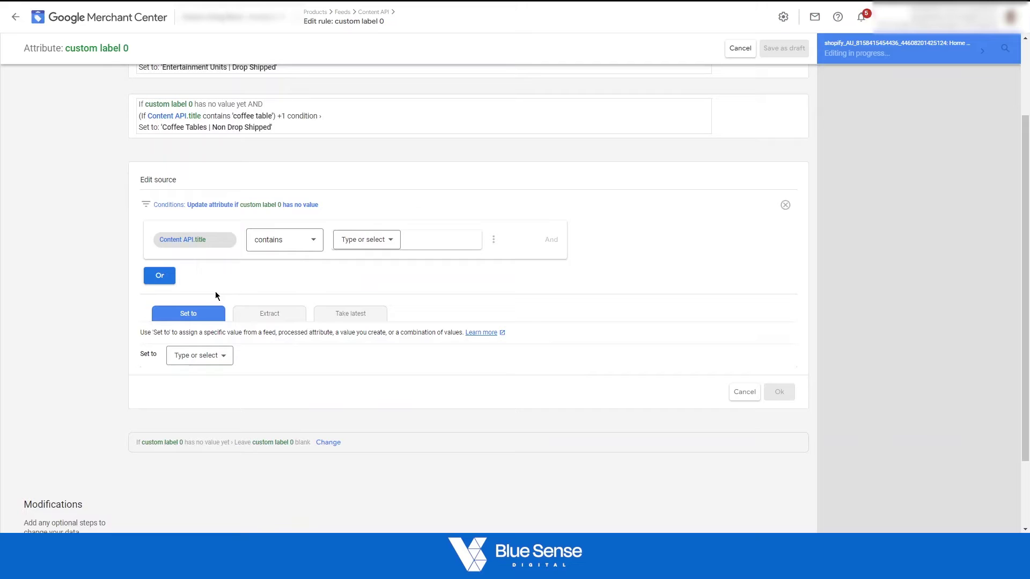
pyautogui.click(362, 240)
pyautogui.write('en')
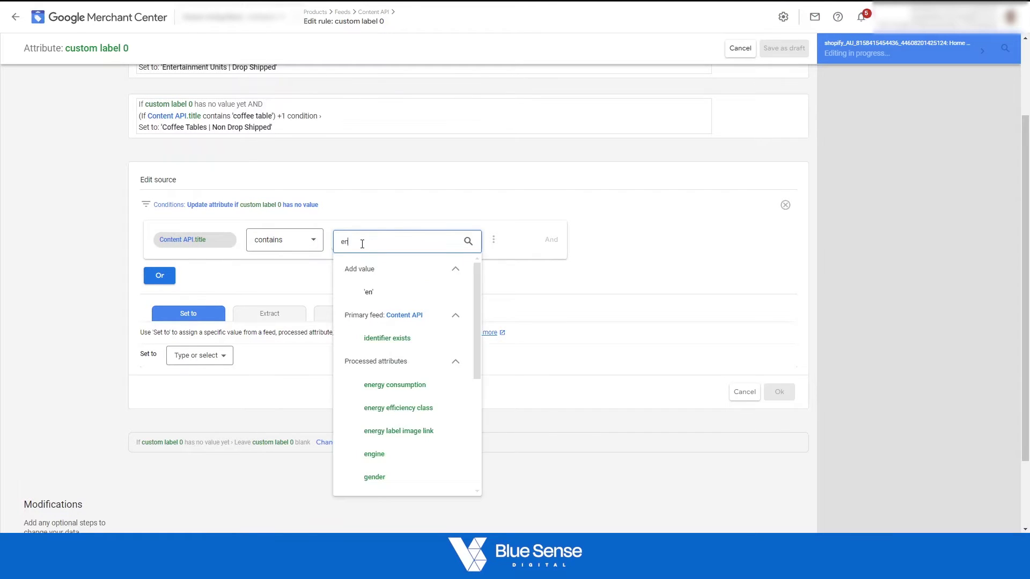
pyautogui.write('d tab')
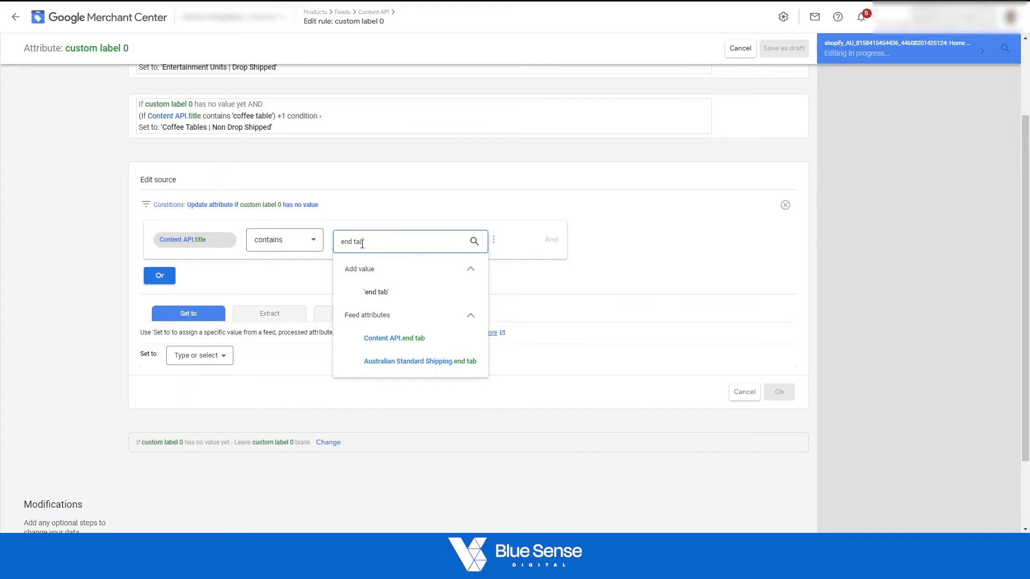
pyautogui.write('le')
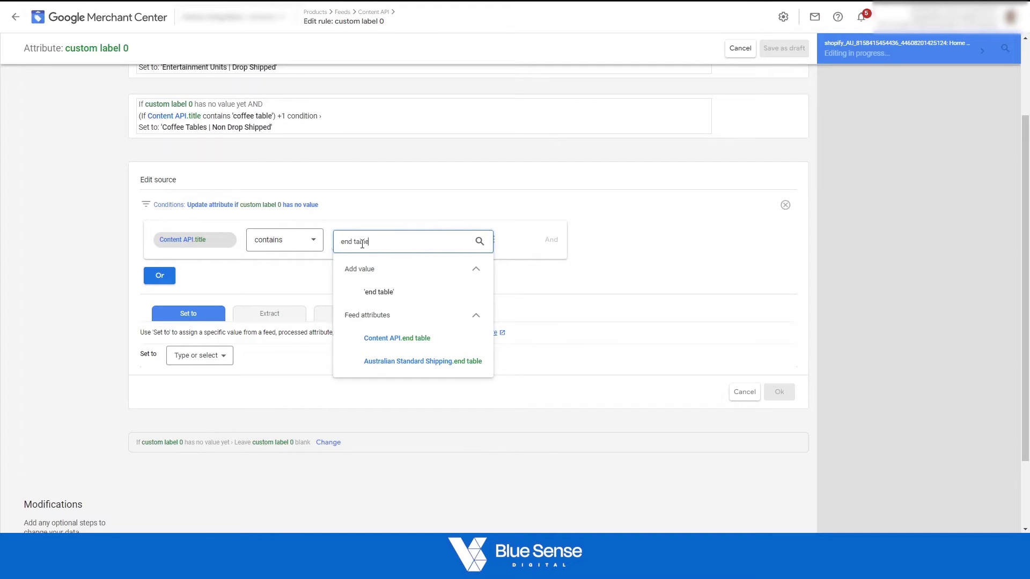
pyautogui.click(403, 291)
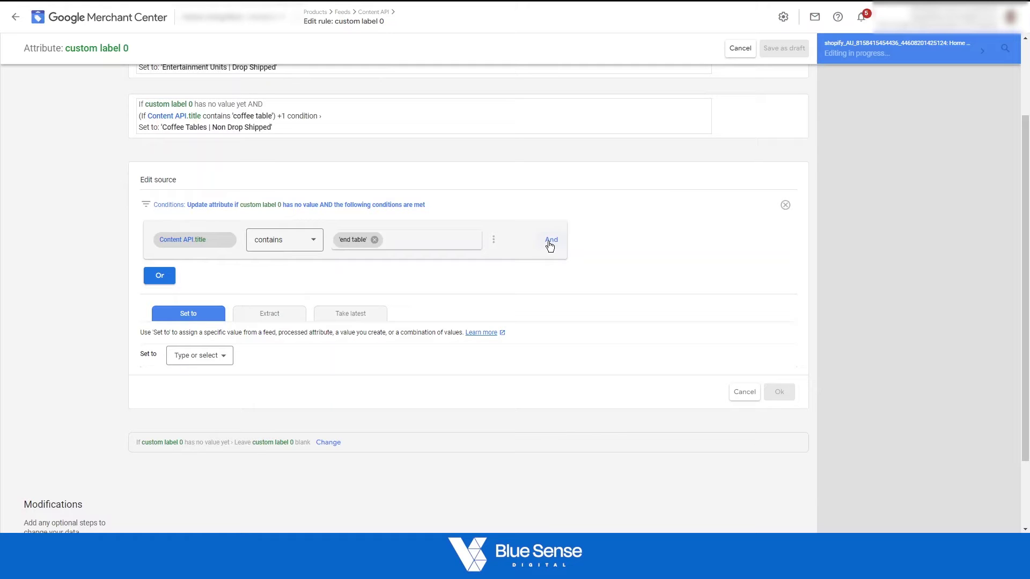
pyautogui.click(550, 242)
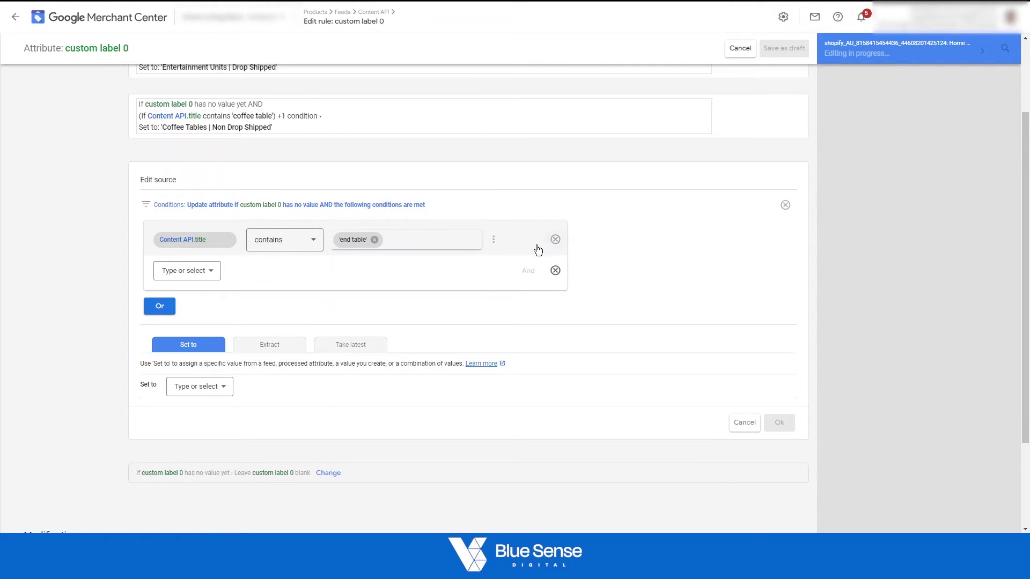
# Set the second condition to Content API brand does not contain 'dsz'.
pyautogui.click(193, 272)
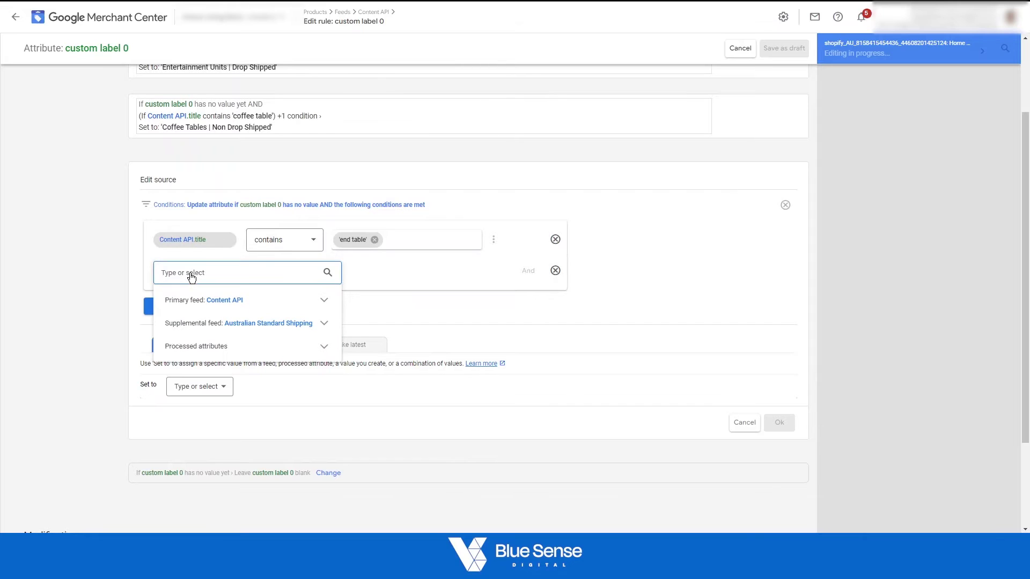
pyautogui.write('br')
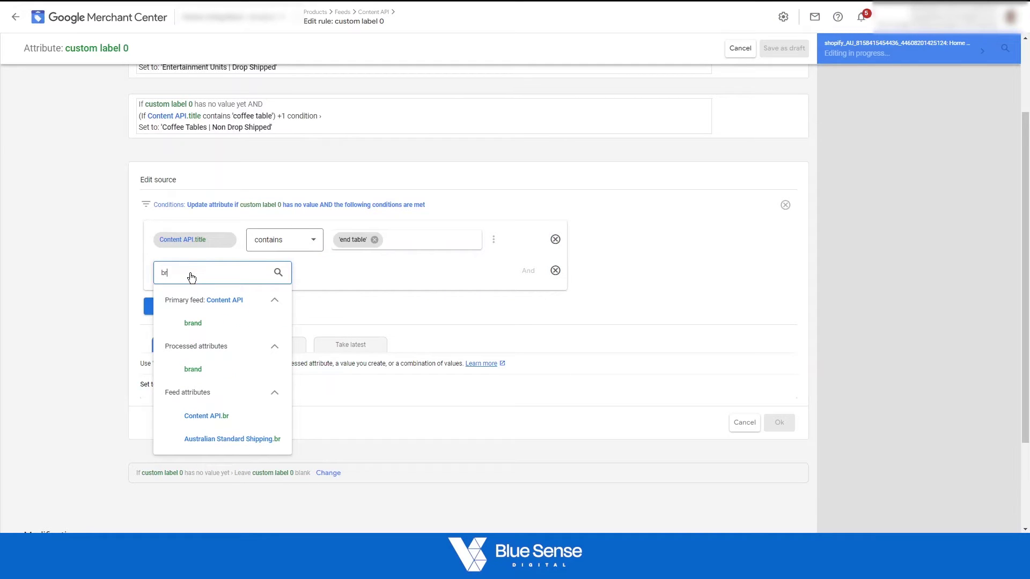
pyautogui.write('and')
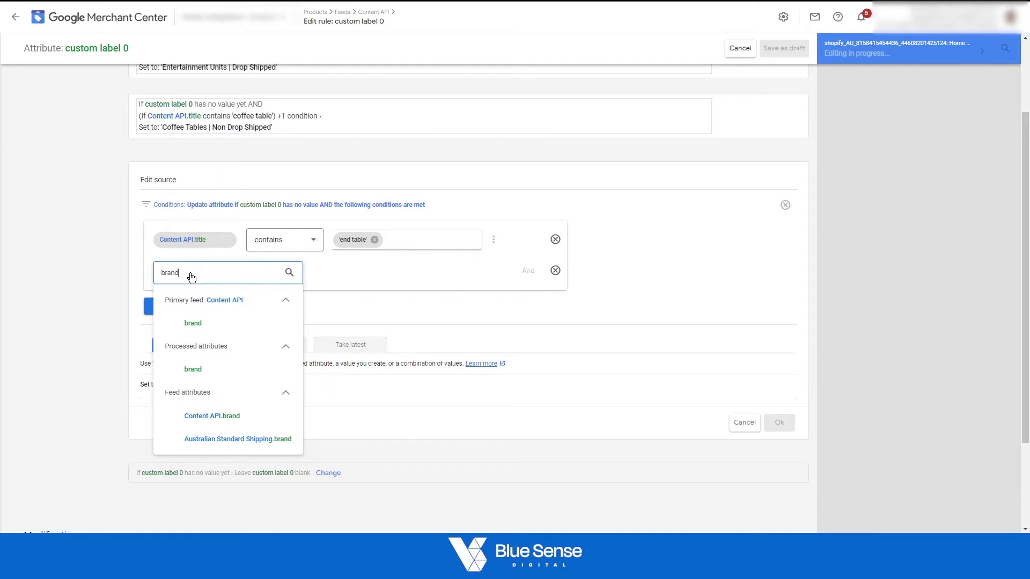
pyautogui.click(230, 324)
pyautogui.click(271, 273)
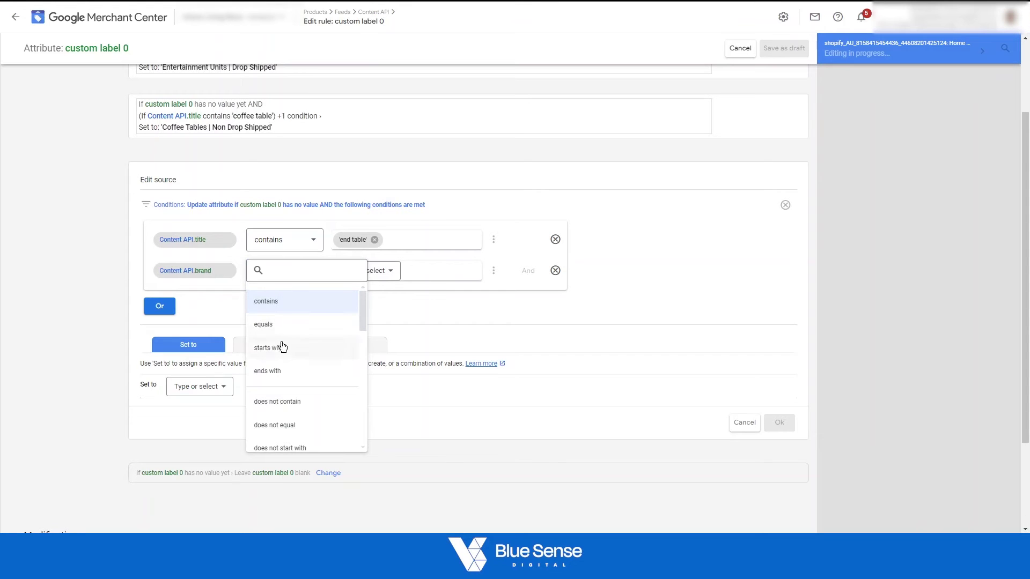
pyautogui.click(294, 398)
pyautogui.click(349, 271)
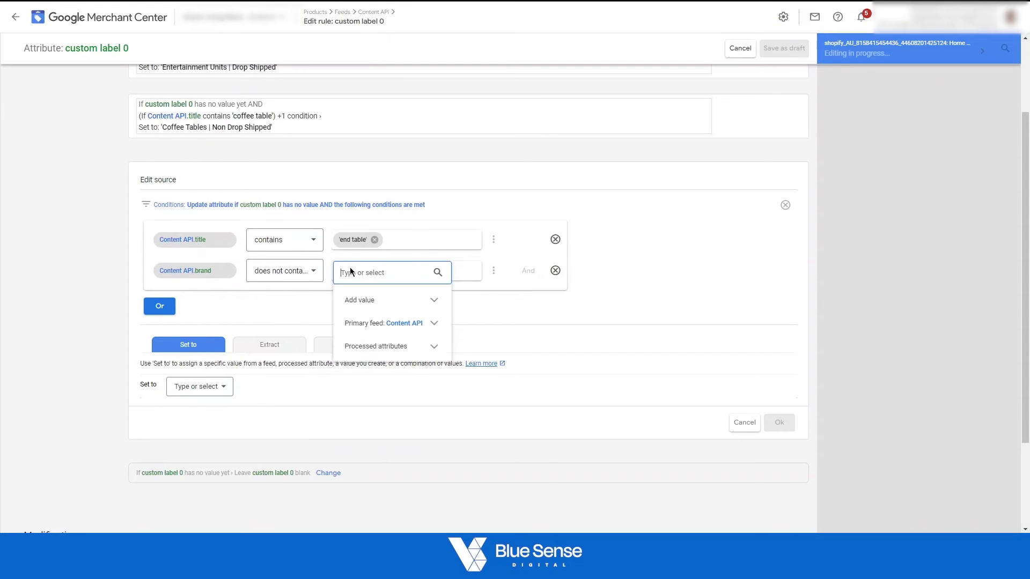
pyautogui.write('dsz')
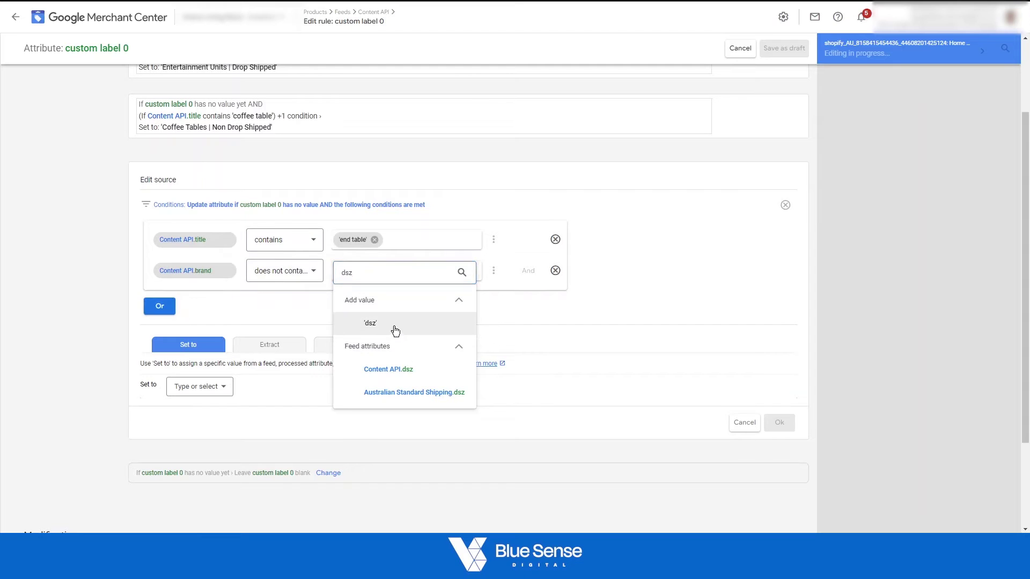
pyautogui.click(369, 323)
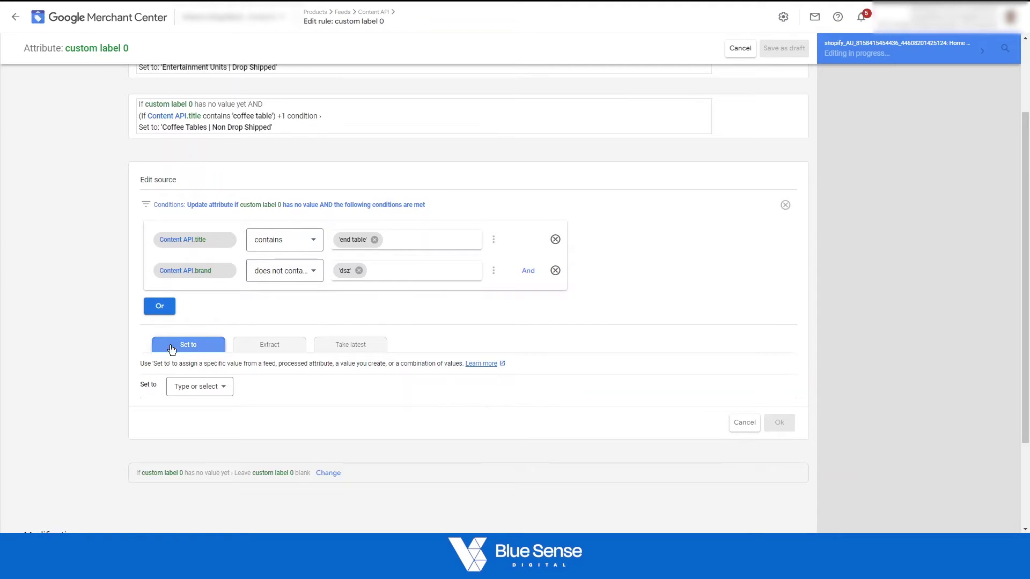
# Enter 'End Tables | Non Drop Shipped' as the value the source sets.
pyautogui.click(212, 386)
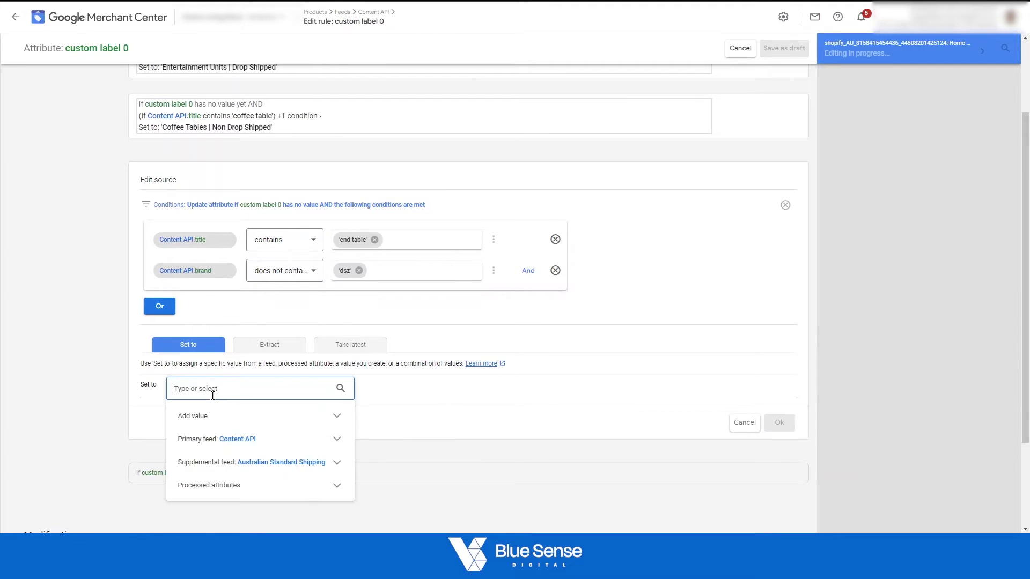
pyautogui.click(214, 421)
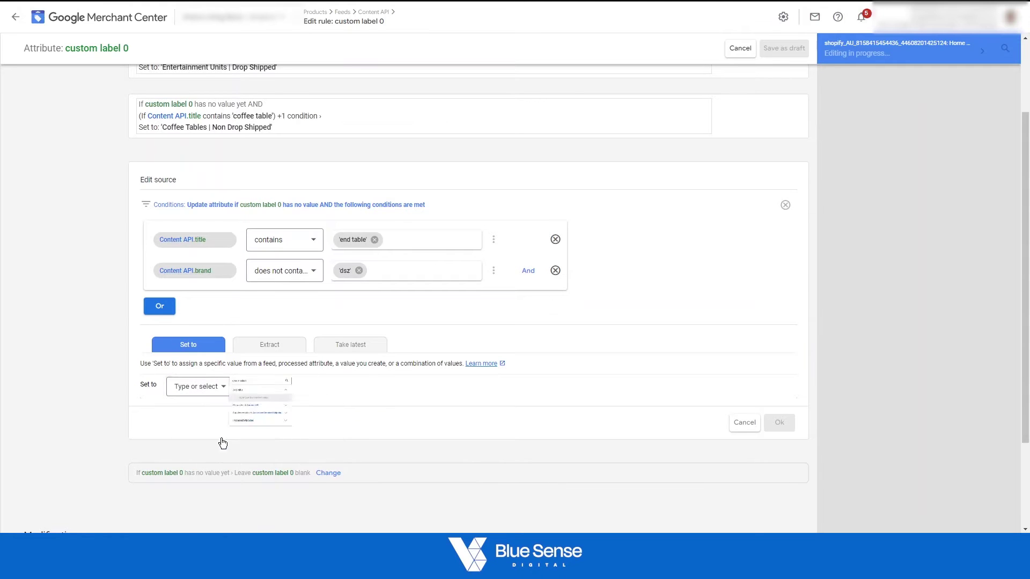
pyautogui.click(216, 437)
pyautogui.click(199, 391)
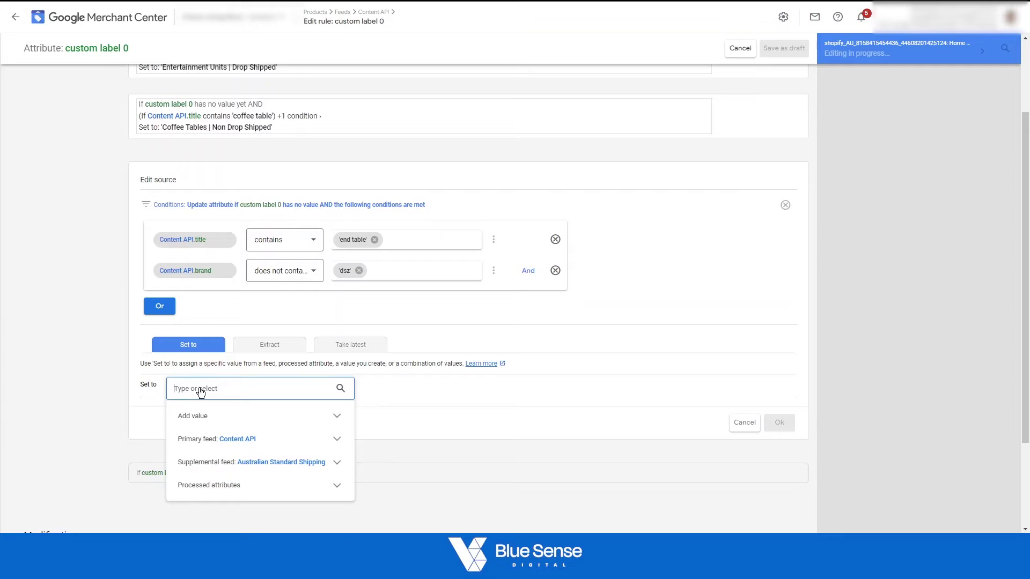
pyautogui.write('END')
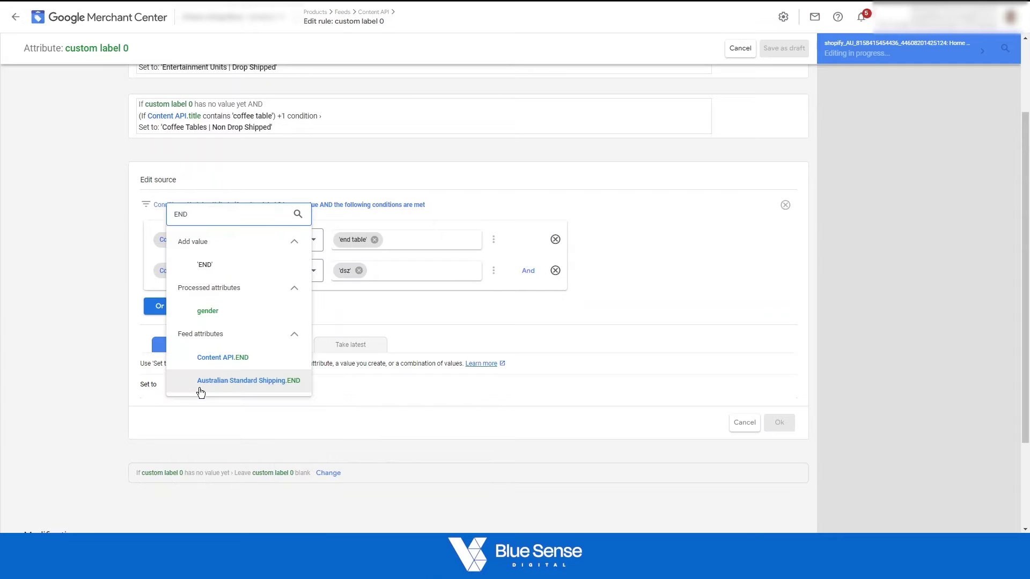
pyautogui.press('BackSpace')
pyautogui.press('BackSpace')
pyautogui.write('nd Tables |')
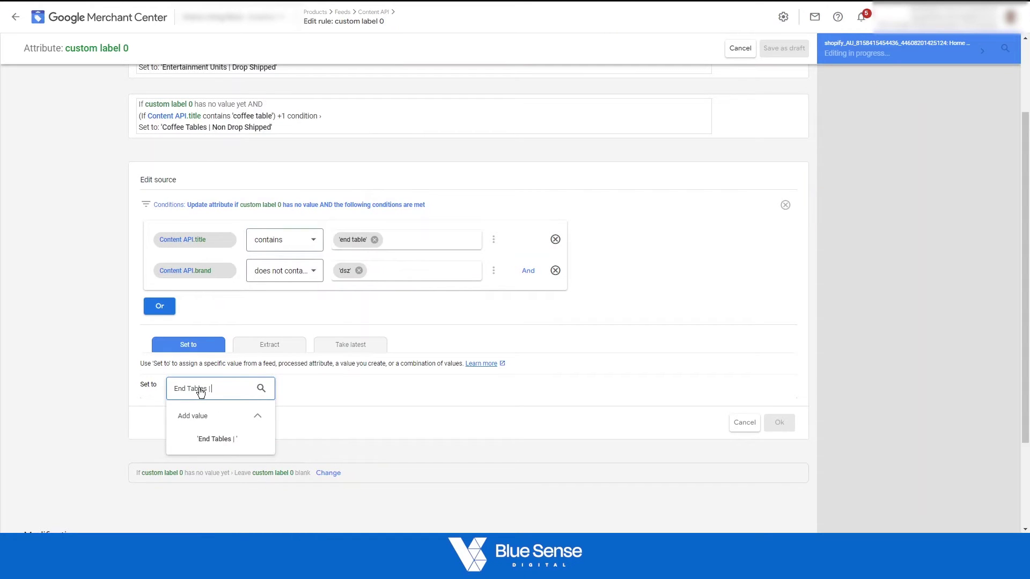
pyautogui.write(' Non Drop')
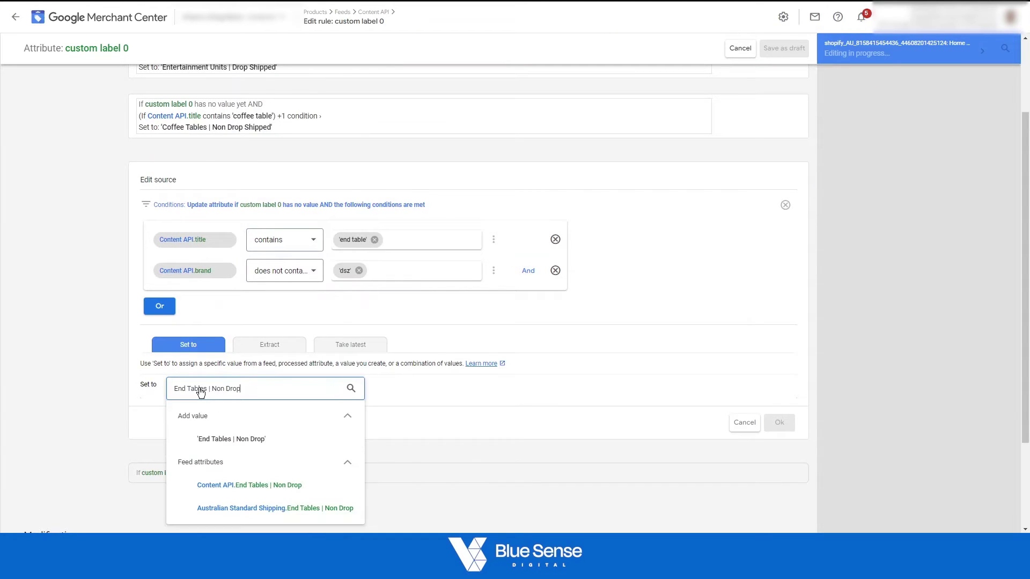
pyautogui.write(' Shipped')
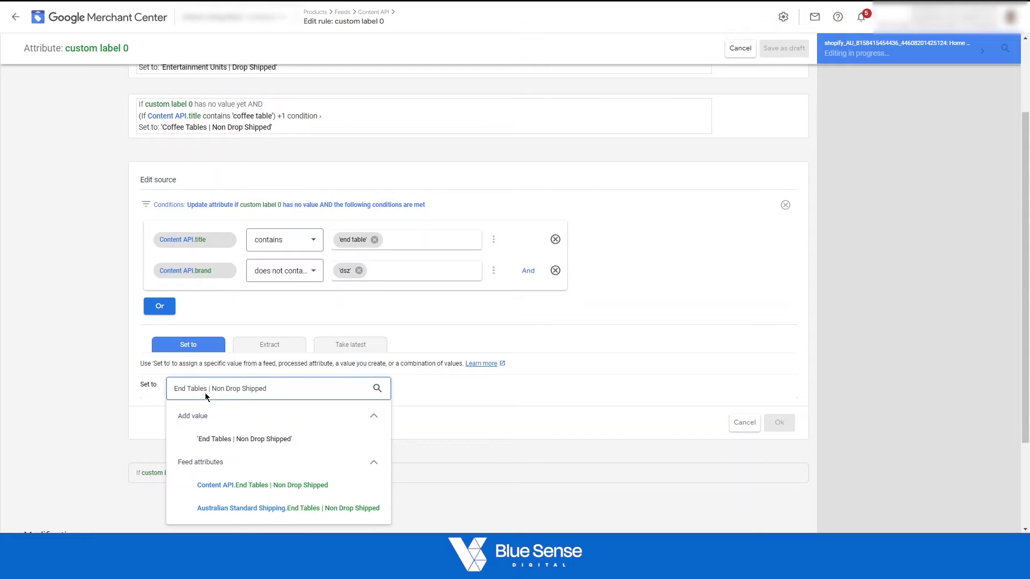
pyautogui.click(242, 439)
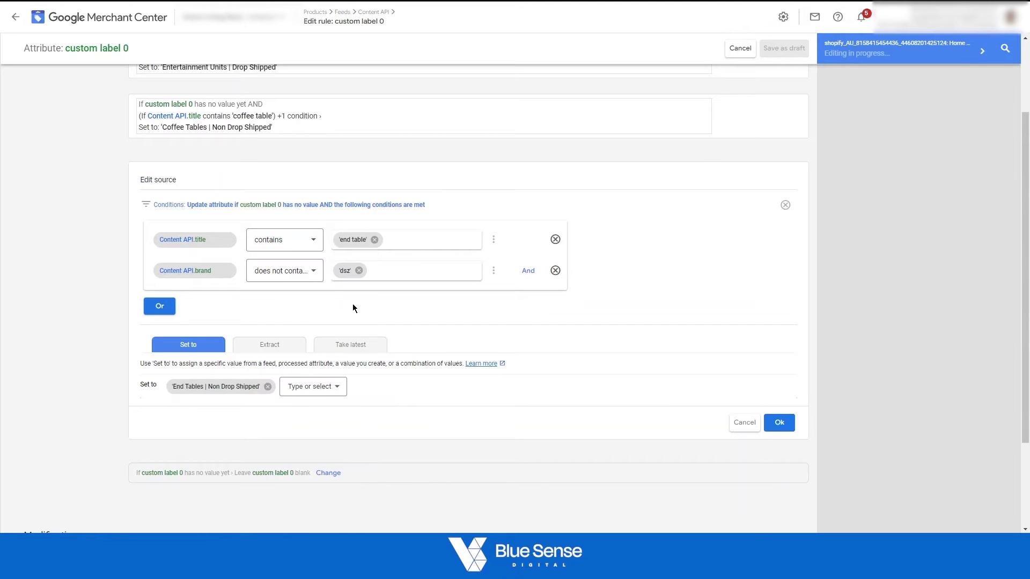
# Confirm the new end-table source setting End Tables | Non Drop Shipped.
pyautogui.scroll(1, 356, 272)
pyautogui.scroll(-2, 310, 287)
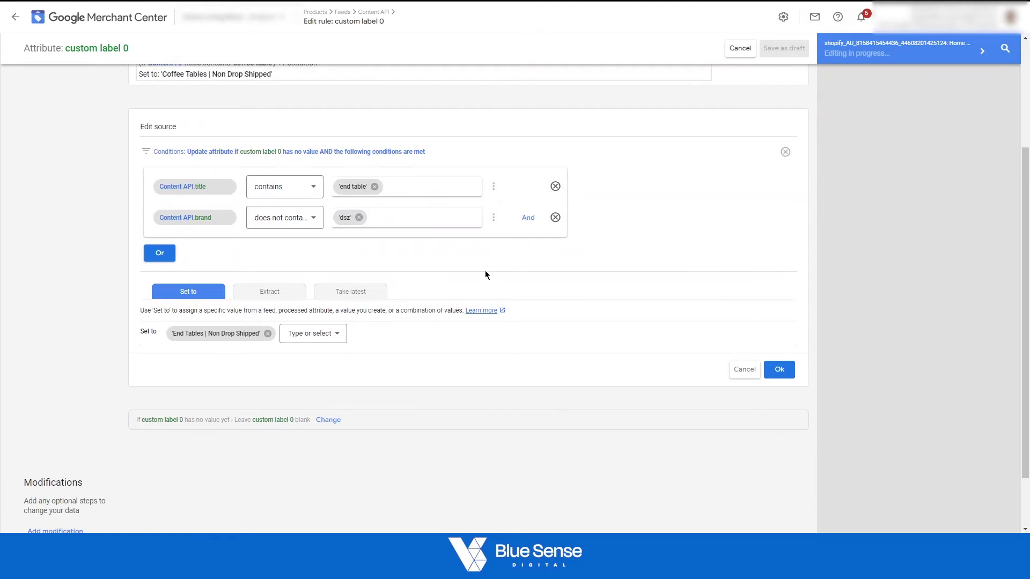
pyautogui.click(786, 367)
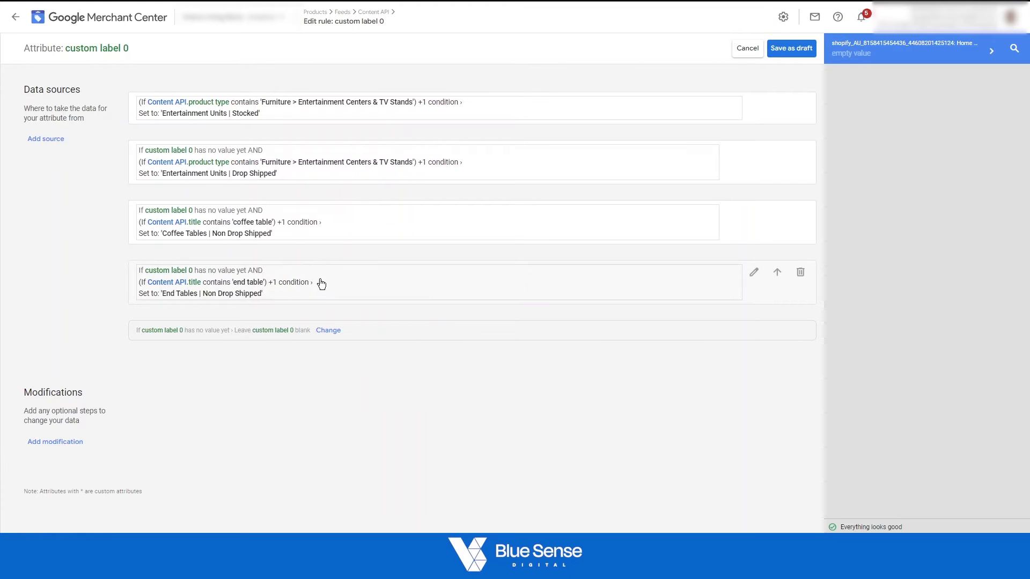
# Recheck the source's title and 'dsz' brand conditions, confirm it, and save the rules as draft.
pyautogui.click(343, 292)
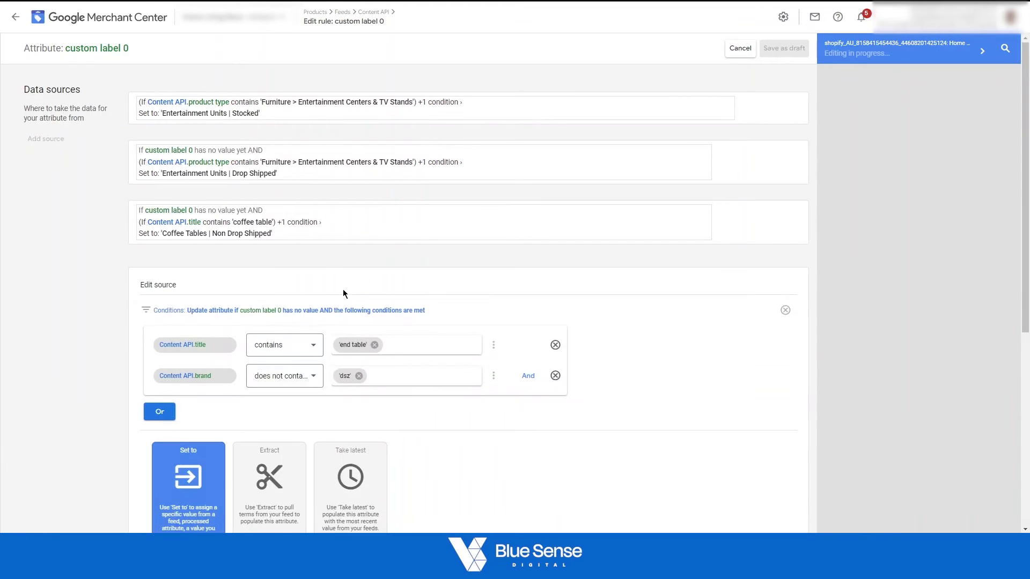
pyautogui.scroll(-2, 210, 268)
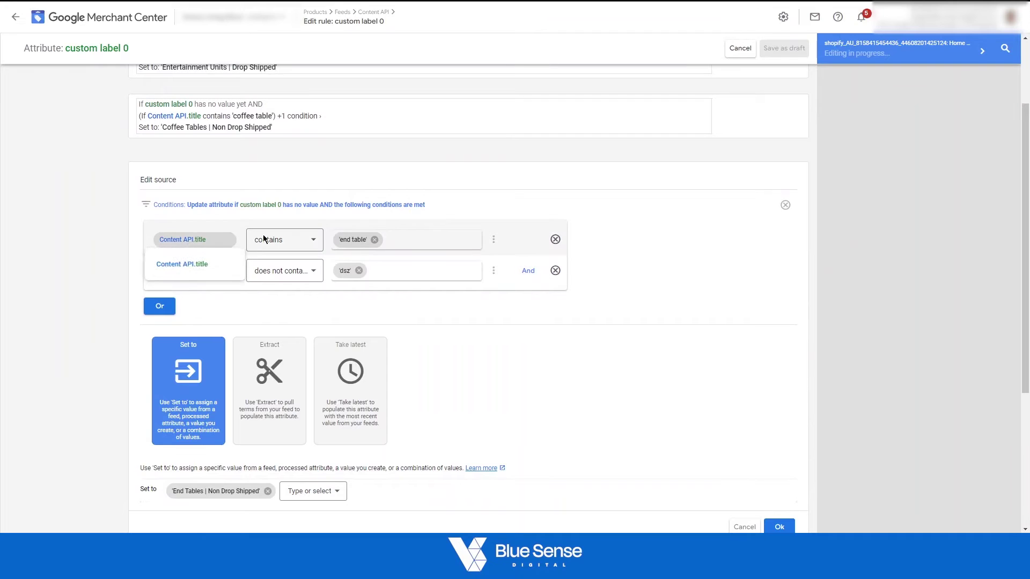
pyautogui.click(368, 242)
pyautogui.click(210, 275)
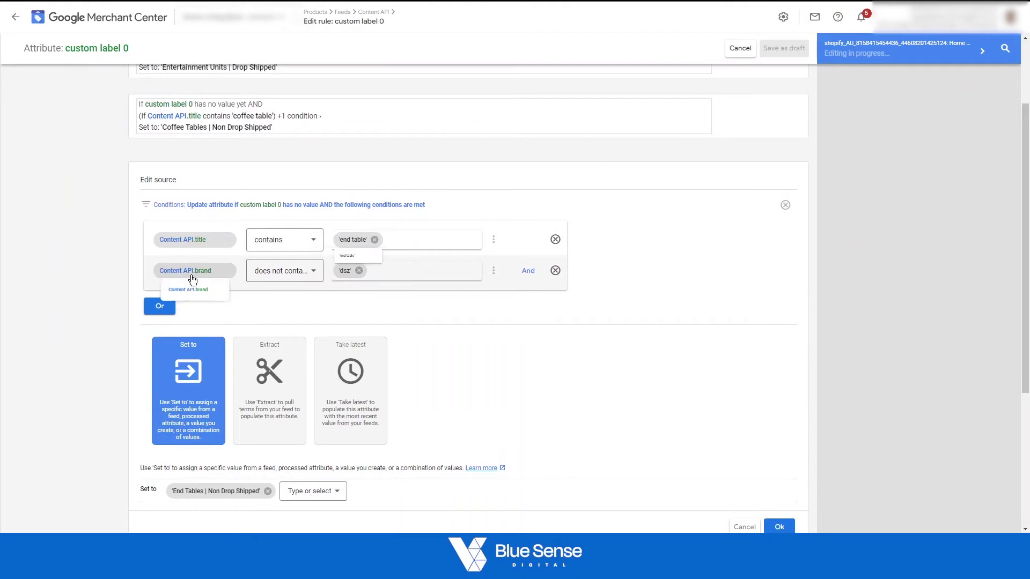
pyautogui.click(350, 276)
pyautogui.scroll(-1, 350, 276)
pyautogui.click(209, 304)
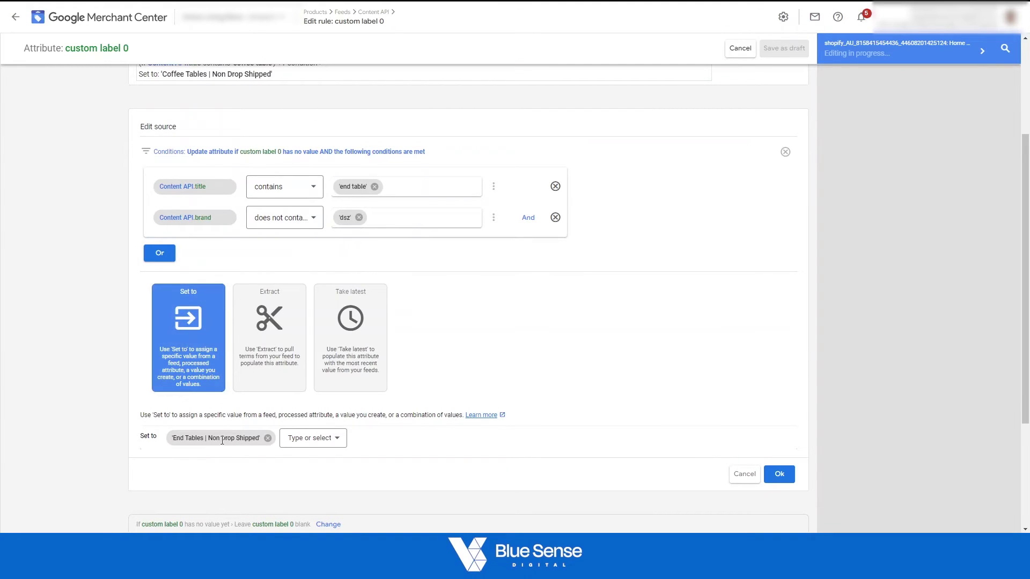
pyautogui.click(787, 472)
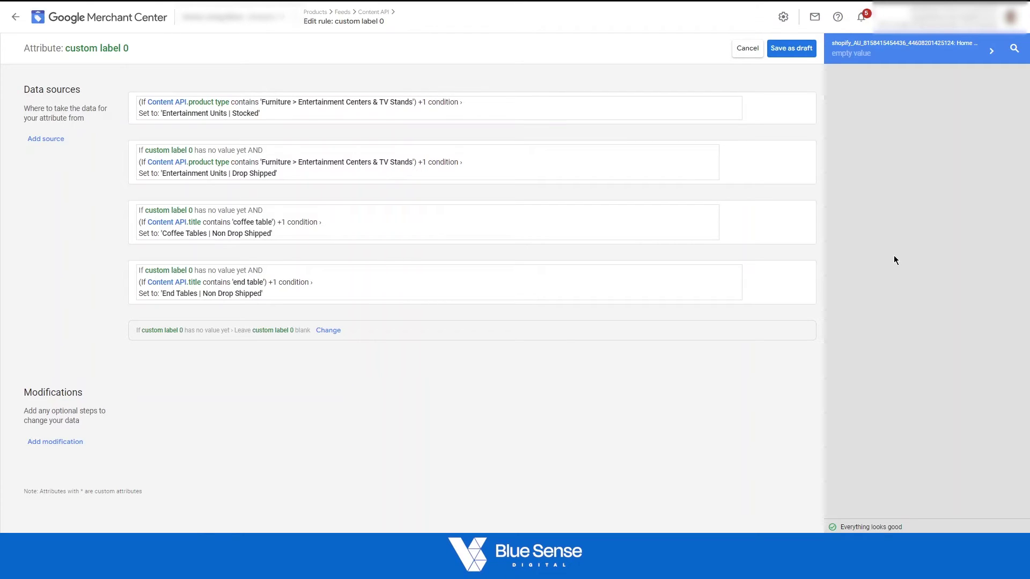
pyautogui.click(791, 48)
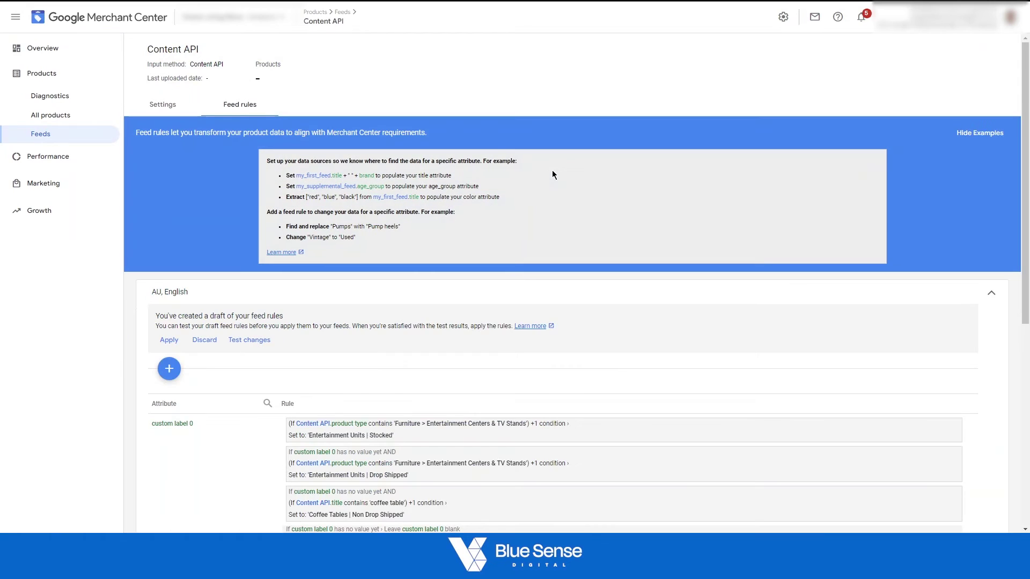
# Review the draft custom label 0 rules and apply them to the Content API feed.
pyautogui.scroll(-4, 412, 292)
pyautogui.scroll(-1, 415, 366)
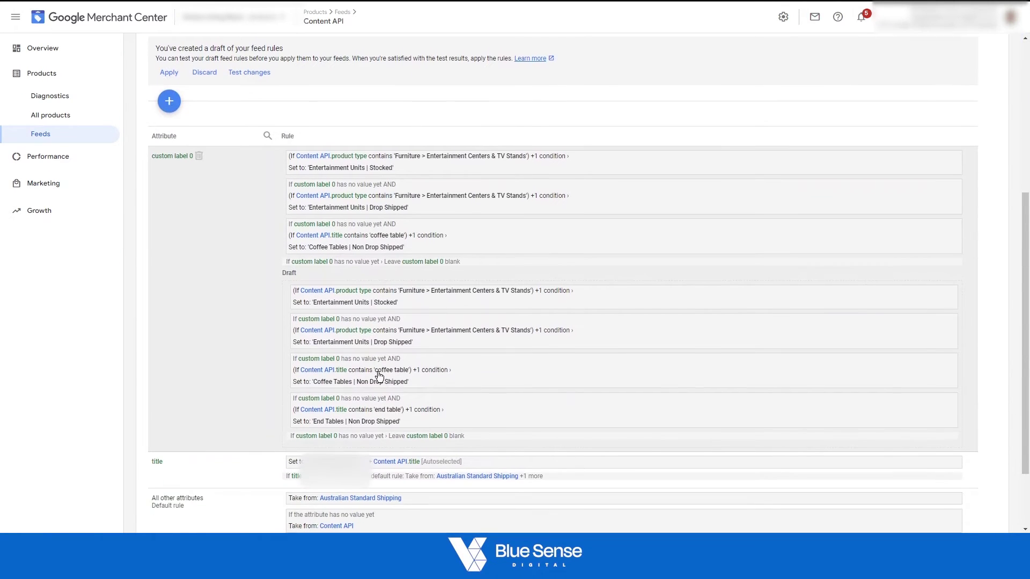
pyautogui.scroll(-2, 246, 205)
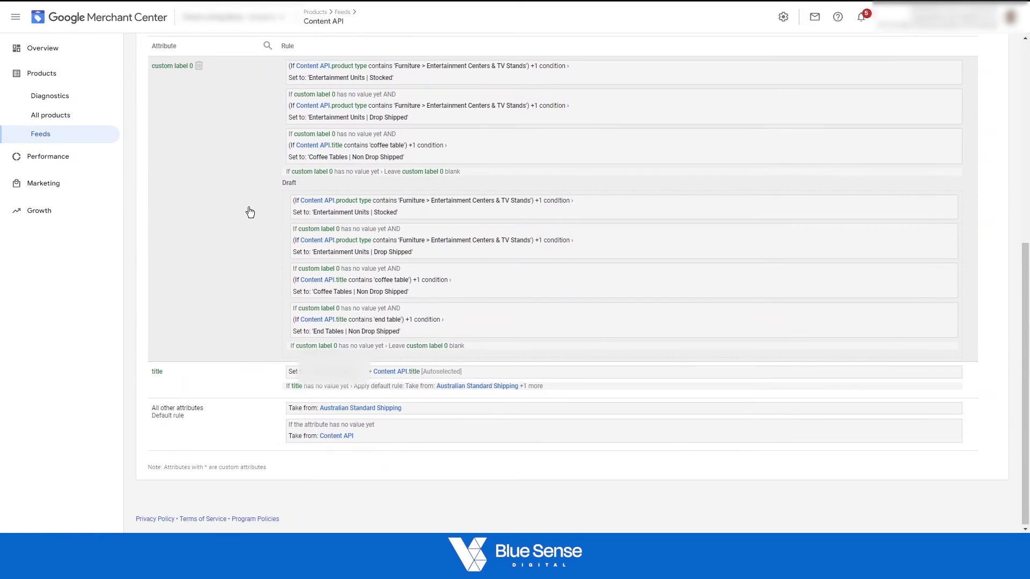
pyautogui.scroll(5, 248, 209)
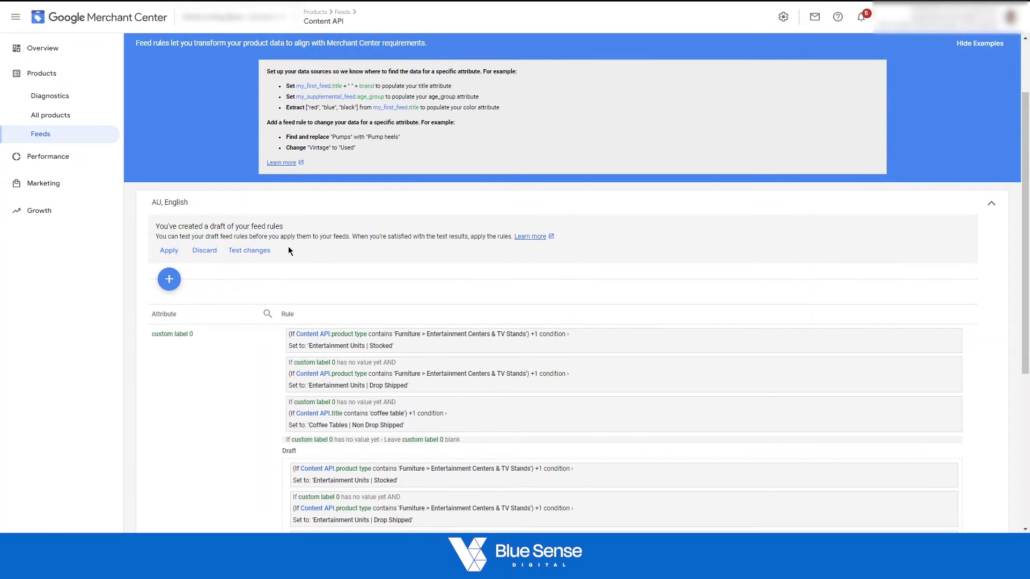
pyautogui.scroll(-2, 344, 279)
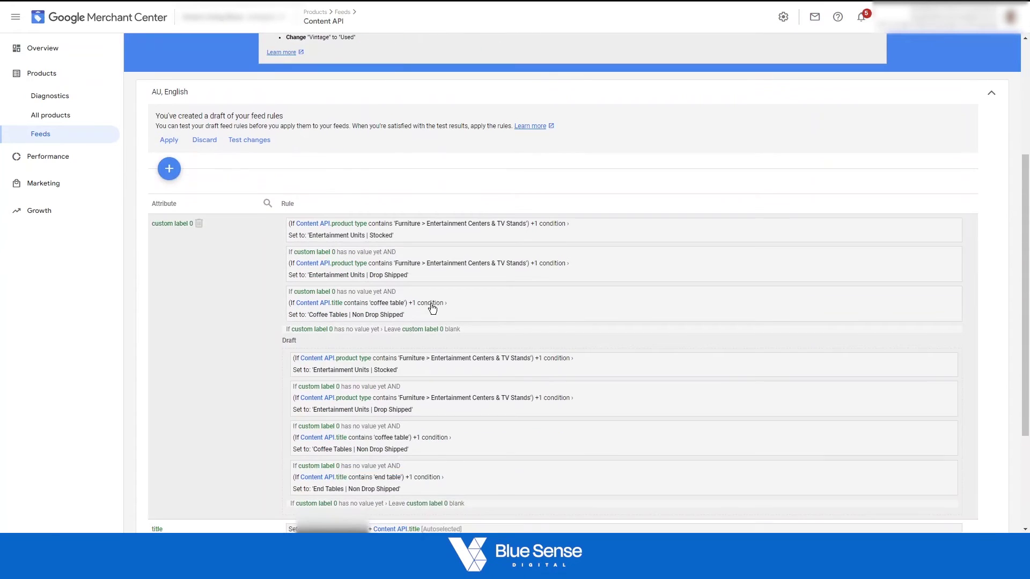
pyautogui.scroll(-1, 432, 309)
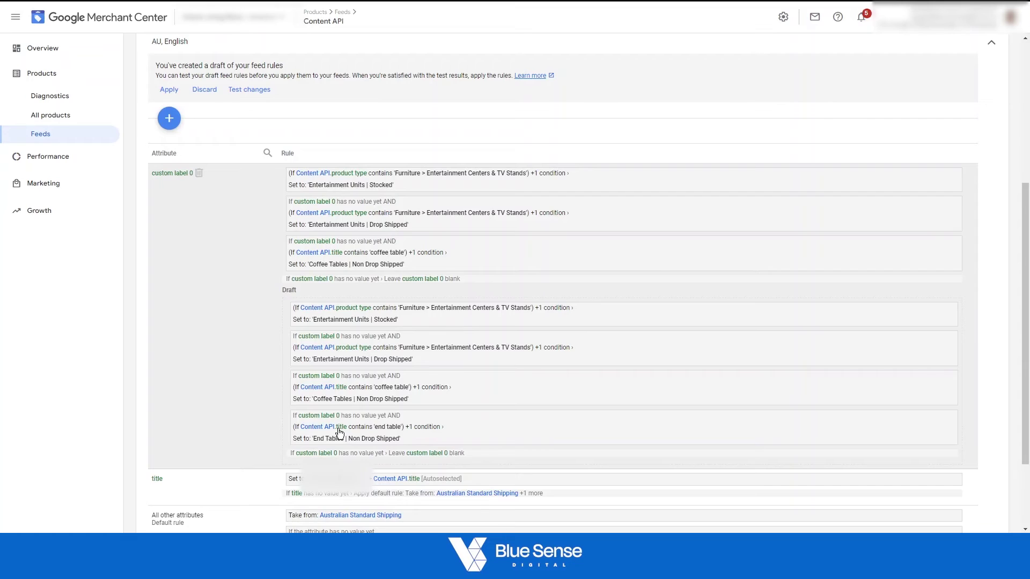
pyautogui.scroll(2, 339, 433)
pyautogui.click(169, 197)
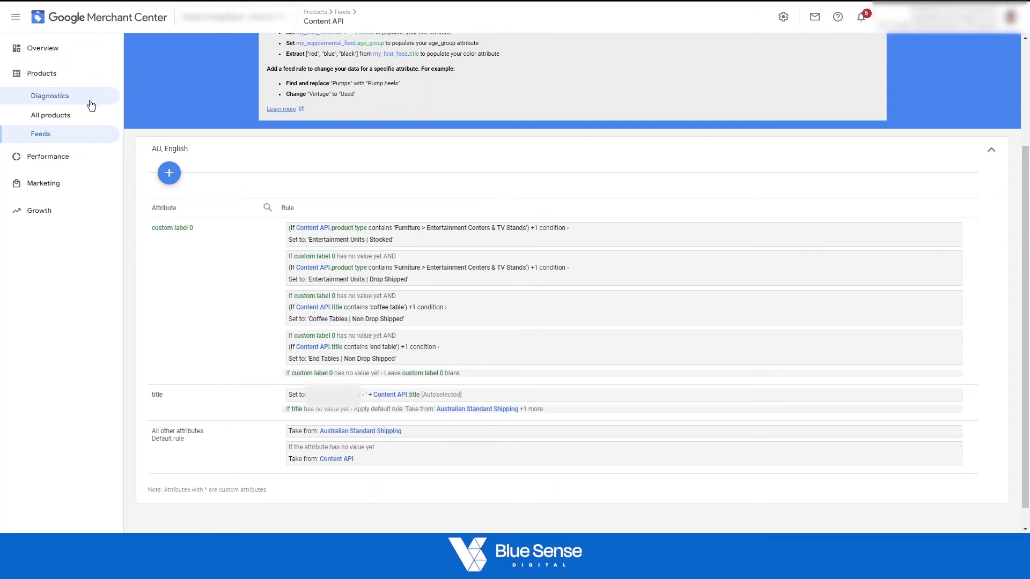
# Filter All products to titles containing 'coffee table' and open Brunswick Coffee Table 1200mm Oak.
pyautogui.click(72, 117)
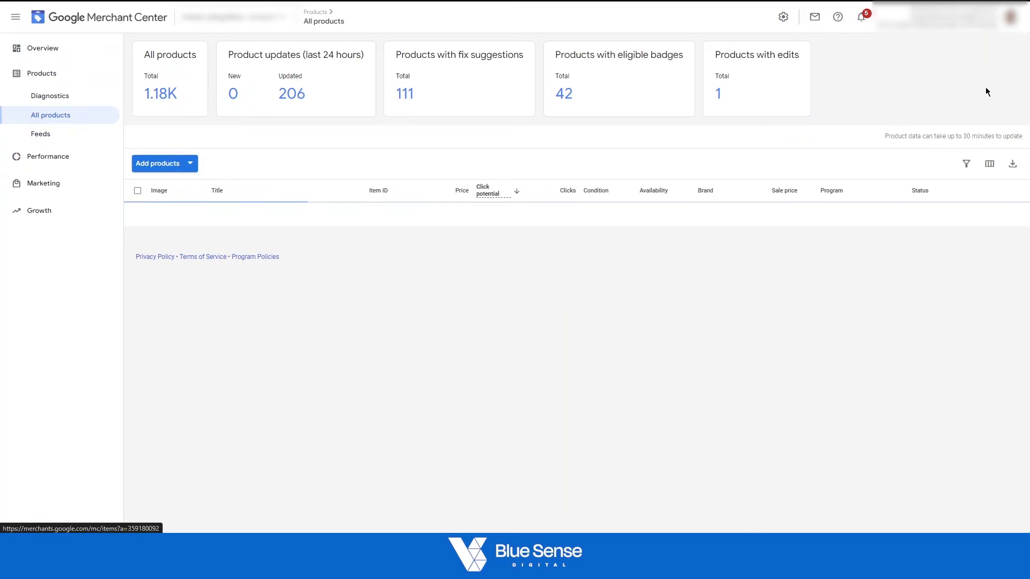
pyautogui.click(966, 163)
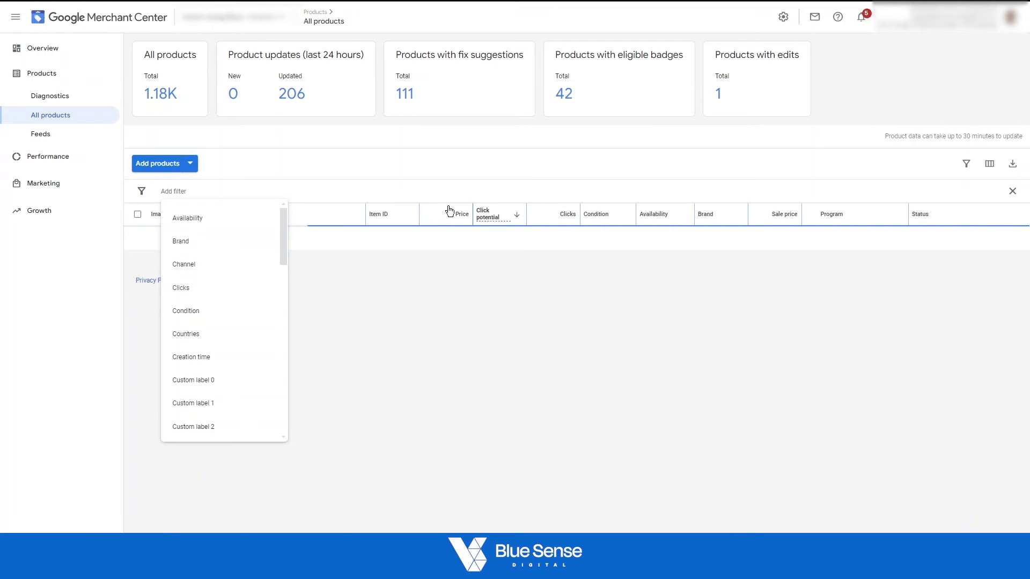
pyautogui.write('title')
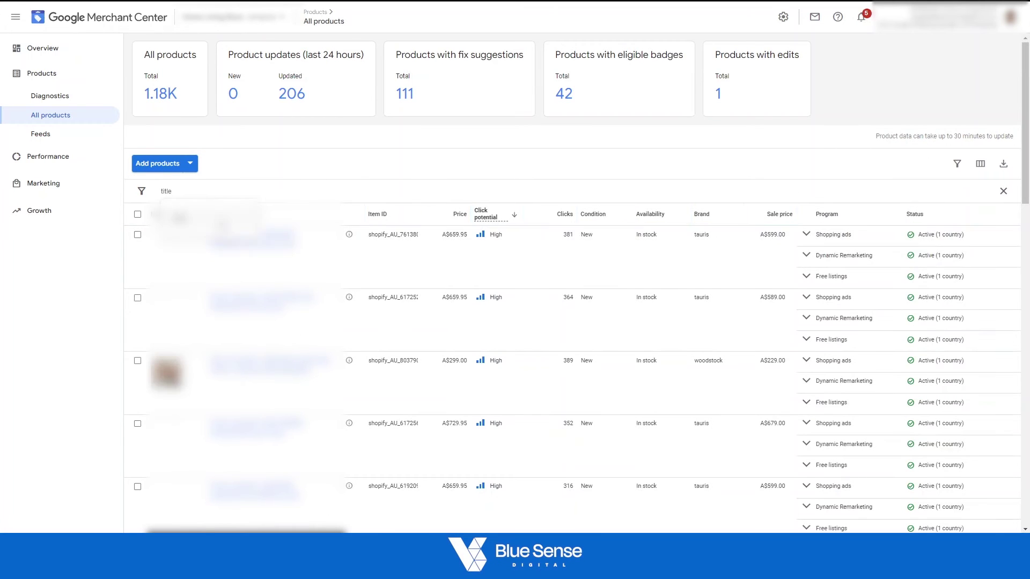
pyautogui.press('Return')
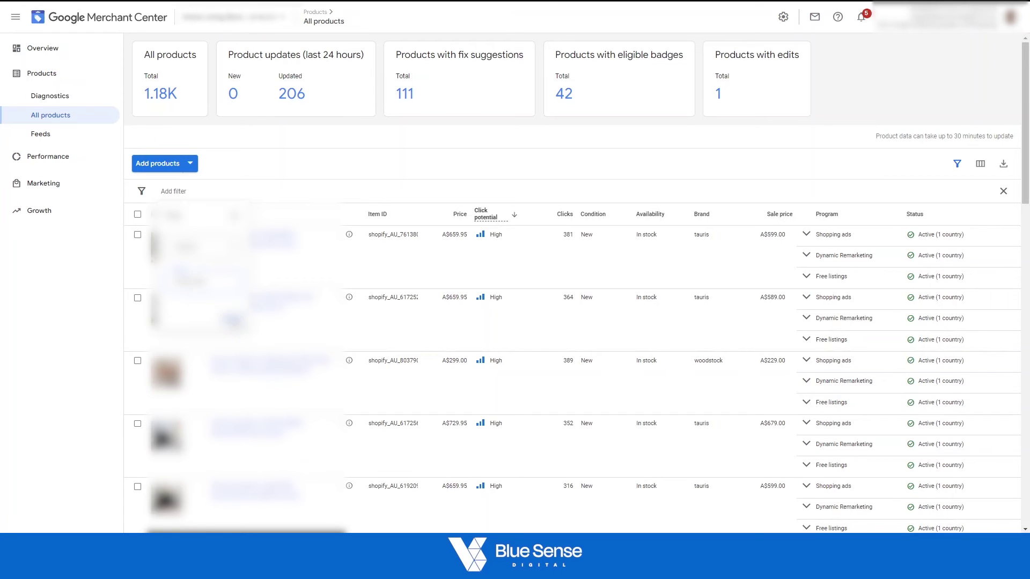
pyautogui.click(232, 320)
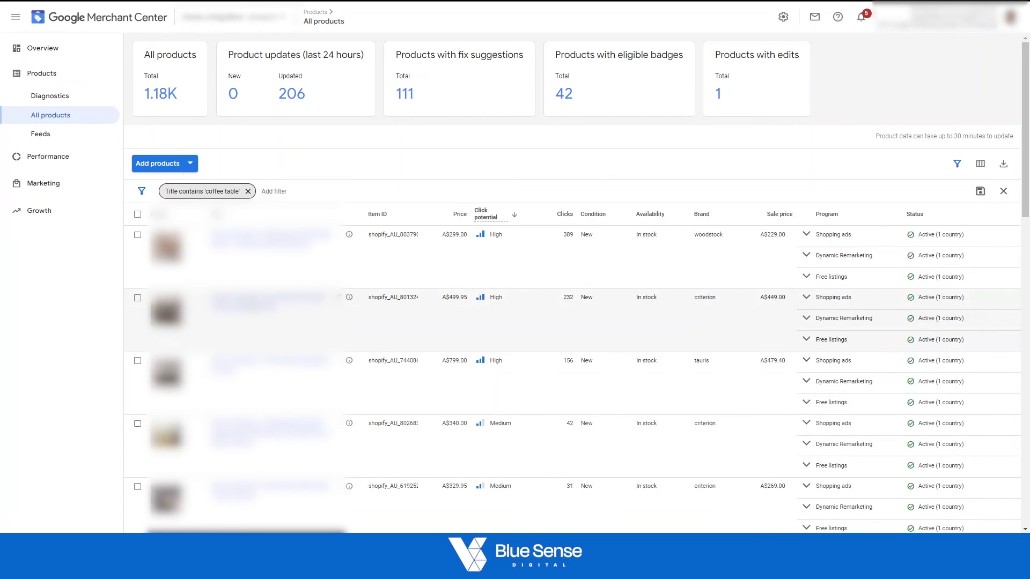
pyautogui.click(252, 301)
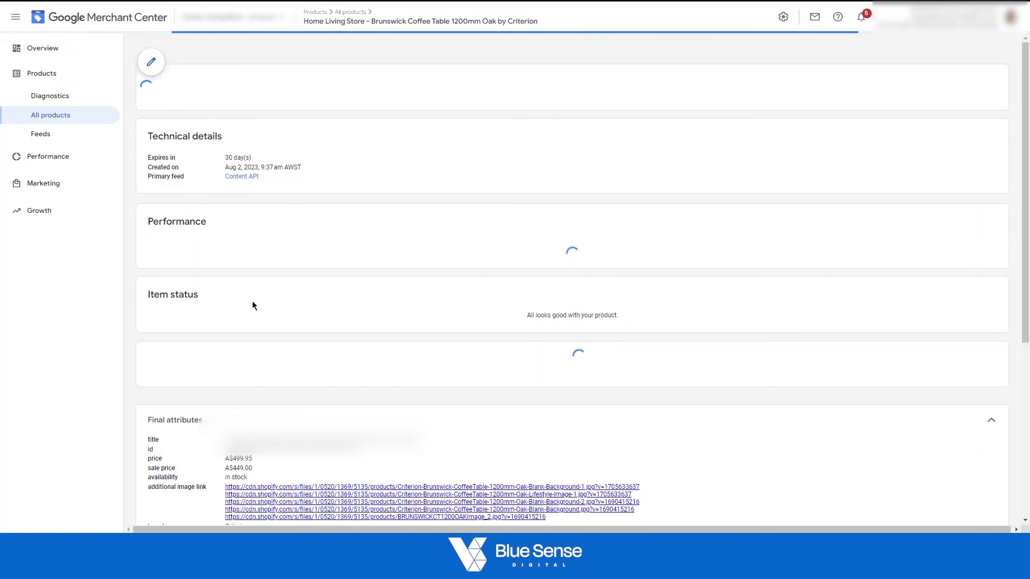
pyautogui.scroll(-3, 278, 314)
pyautogui.scroll(-2, 278, 317)
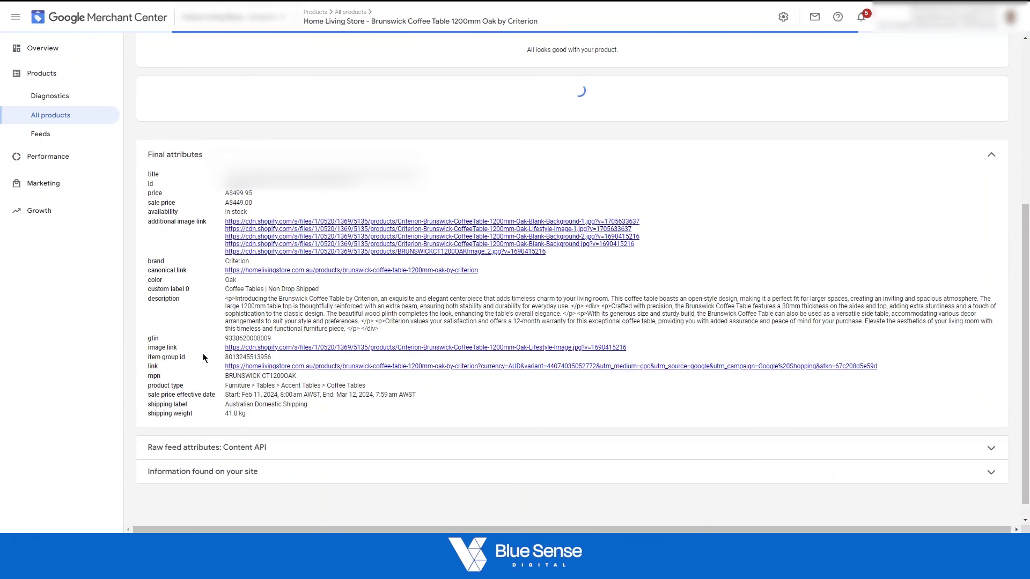
pyautogui.moveTo(190, 294); pyautogui.dragTo(144, 289)
pyautogui.click(210, 343)
pyautogui.scroll(-3, 198, 321)
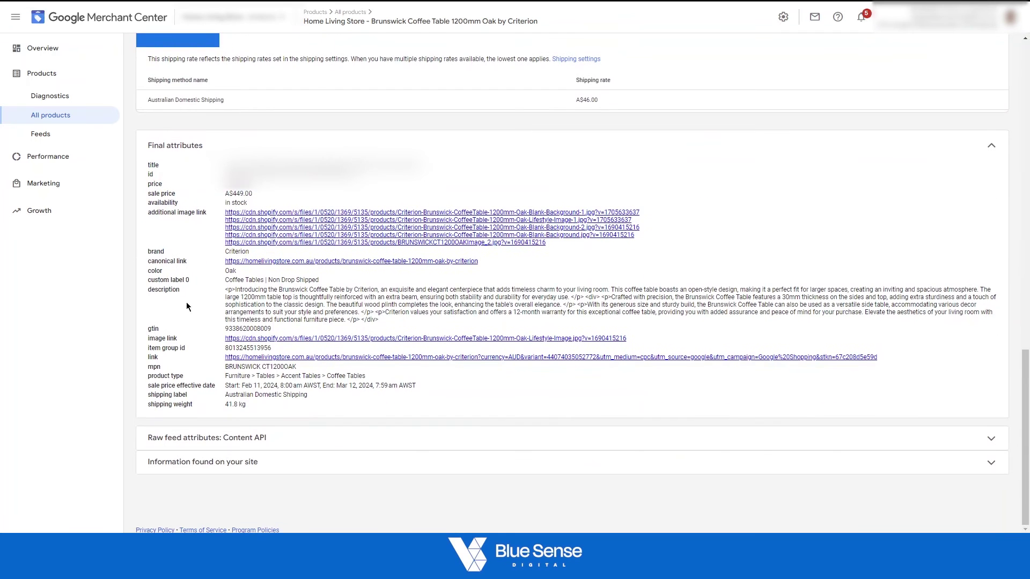
pyautogui.moveTo(153, 280); pyautogui.dragTo(186, 285)
pyautogui.moveTo(319, 280); pyautogui.dragTo(226, 281)
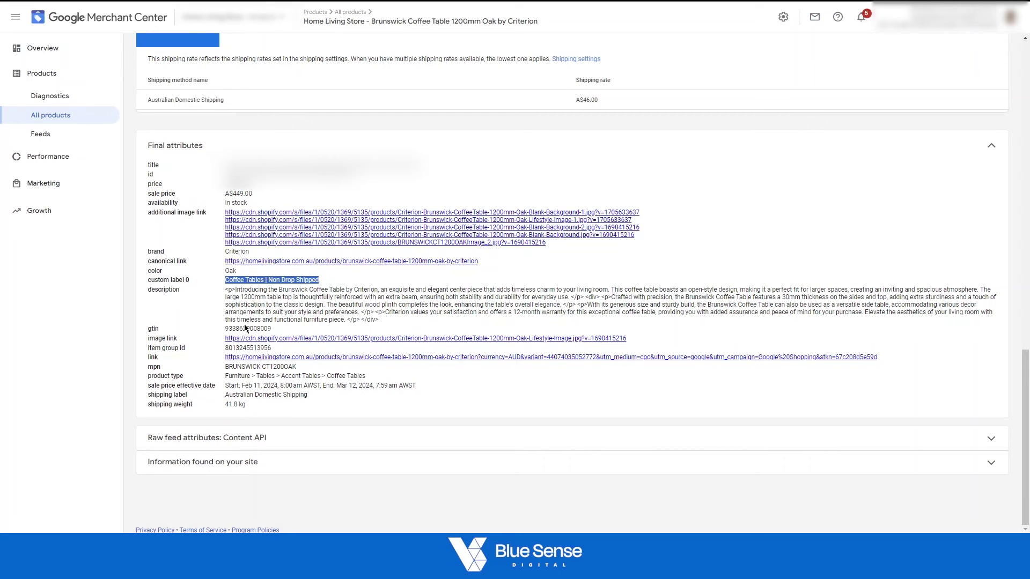
pyautogui.click(311, 280)
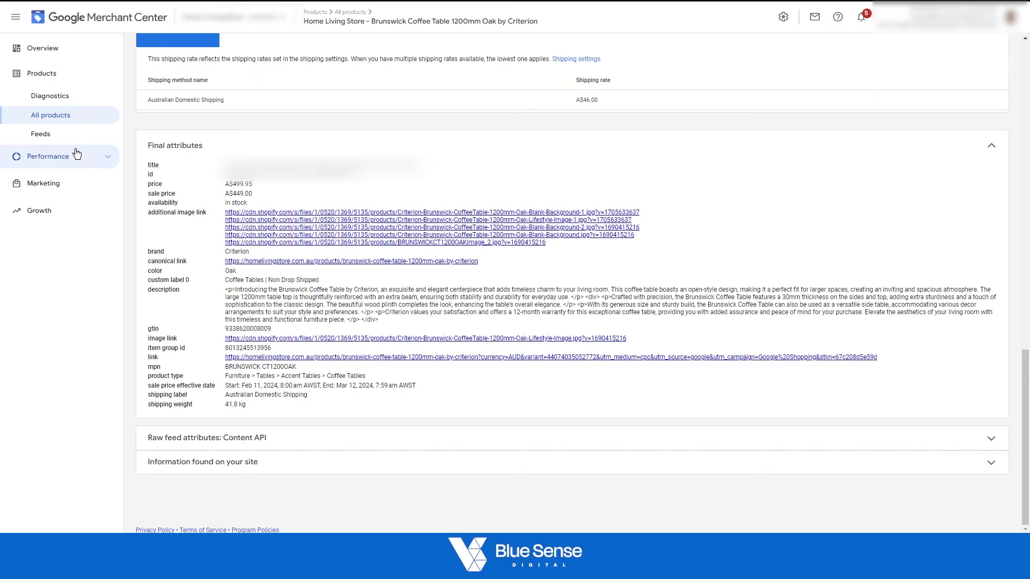
# Return to the Content API feed's Feed rules, showing custom label 0's four sources.
pyautogui.click(40, 134)
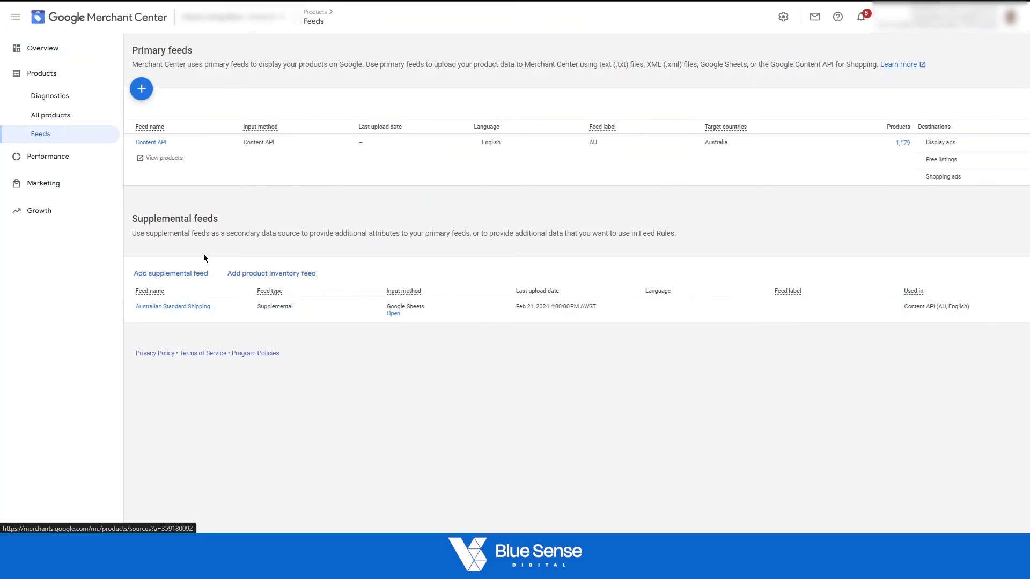
pyautogui.click(151, 143)
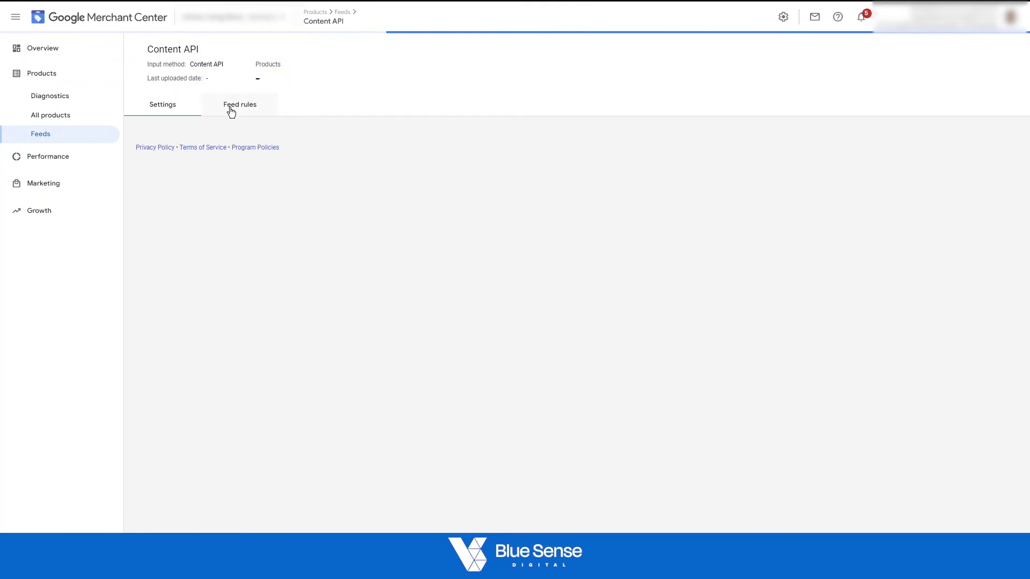
pyautogui.click(231, 106)
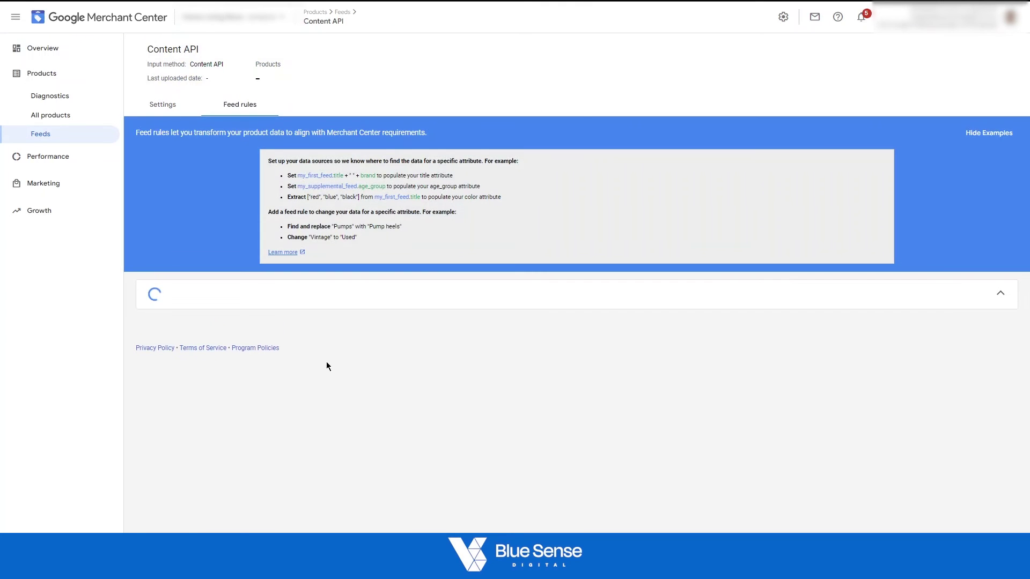
pyautogui.scroll(-3, 271, 363)
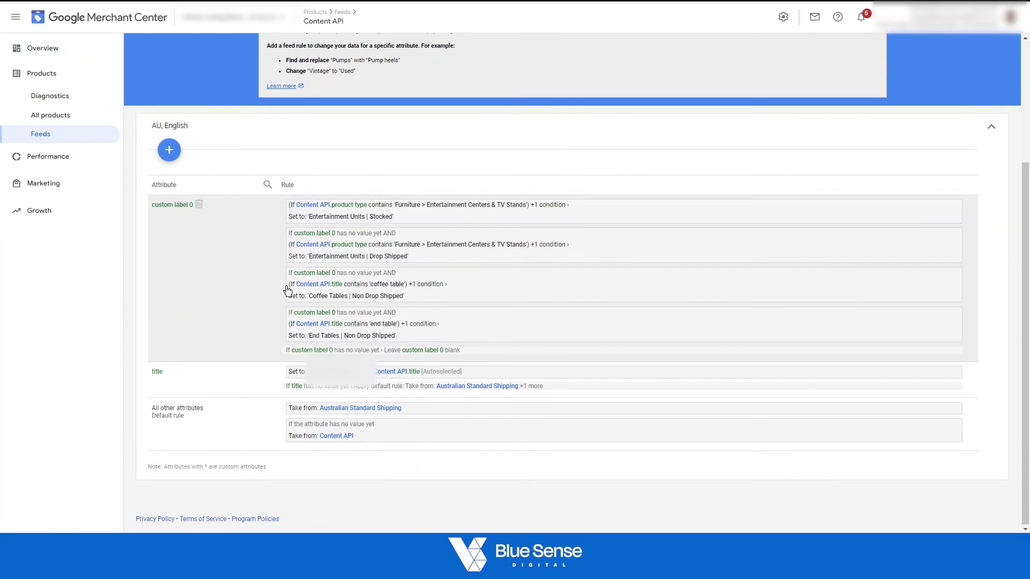
# Create a new feed rule for the description attribute, found by searching 'descr'.
pyautogui.click(164, 151)
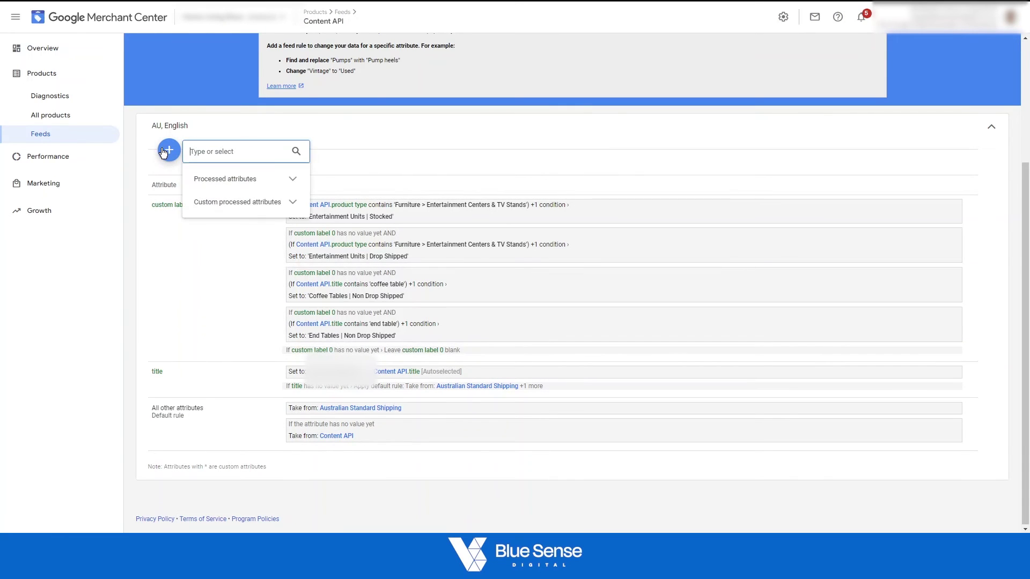
pyautogui.click(241, 182)
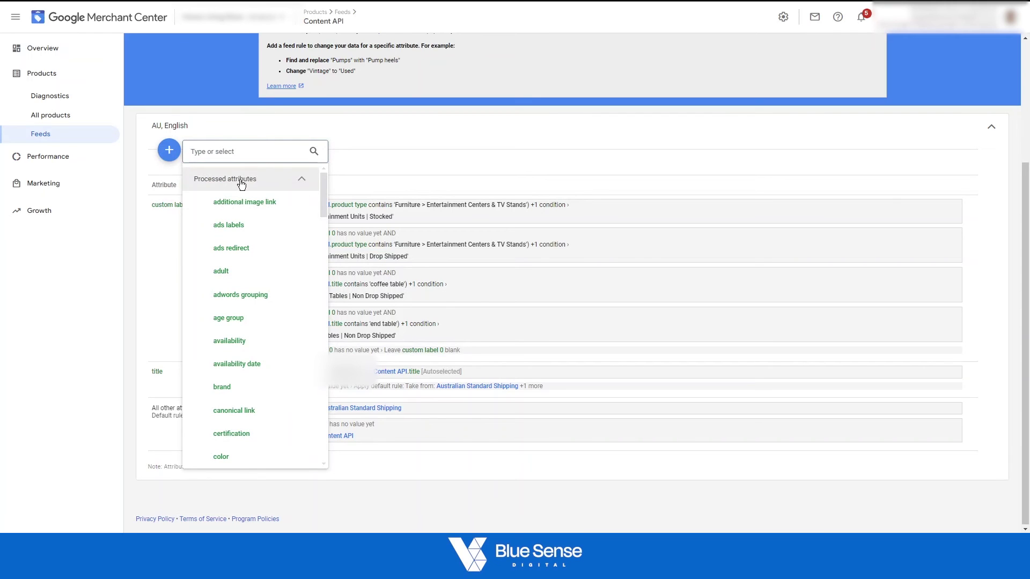
pyautogui.click(248, 151)
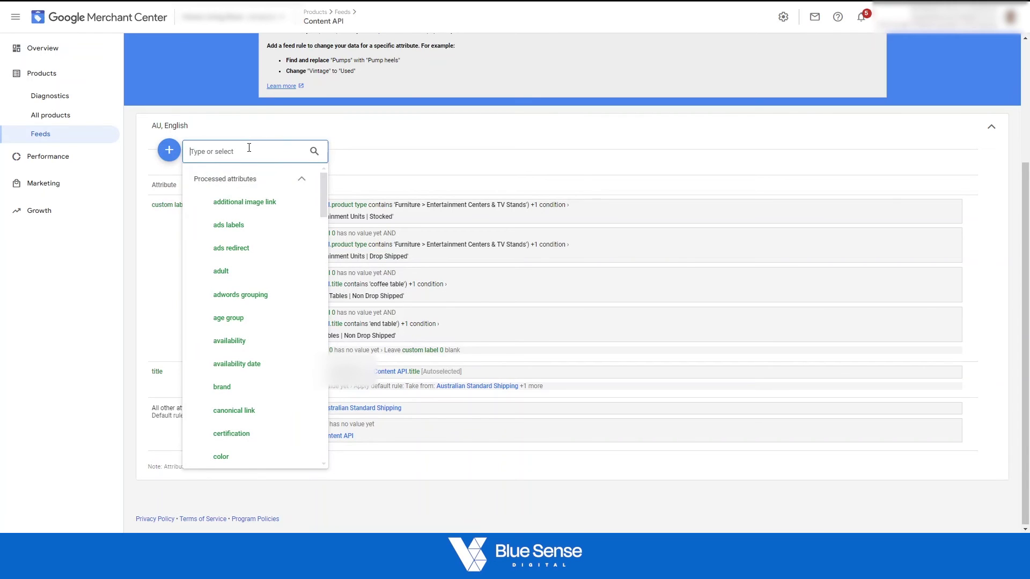
pyautogui.write('descr')
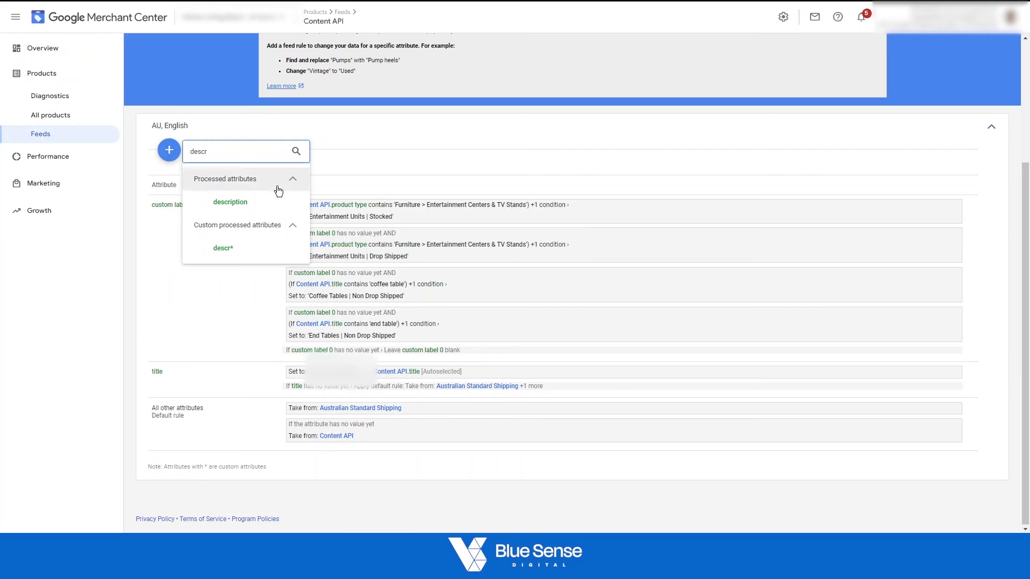
pyautogui.click(278, 204)
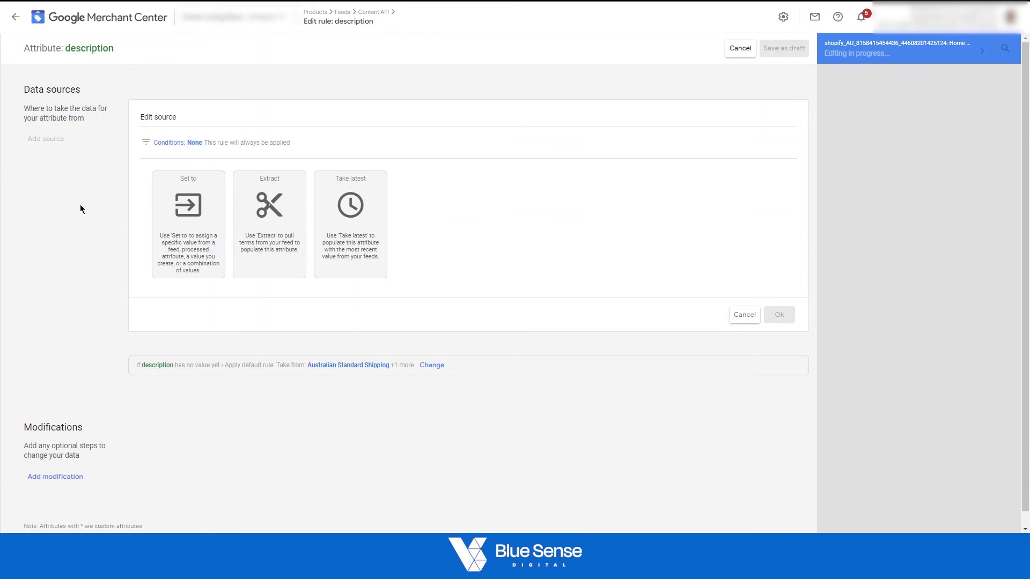
# Close the empty data source editor and add a modification step to the description rule.
pyautogui.moveTo(33, 100); pyautogui.dragTo(21, 92)
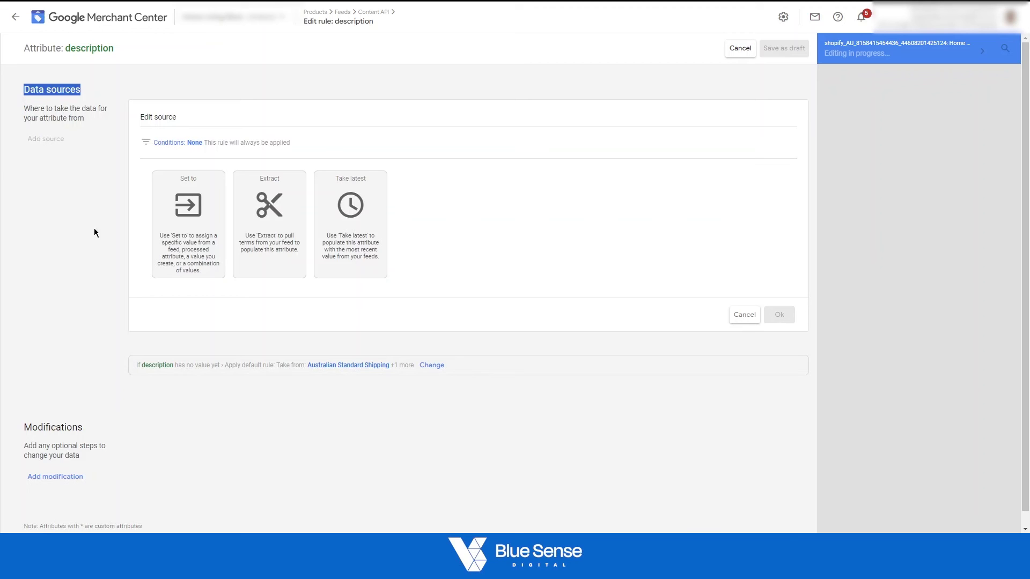
pyautogui.scroll(-1, 99, 268)
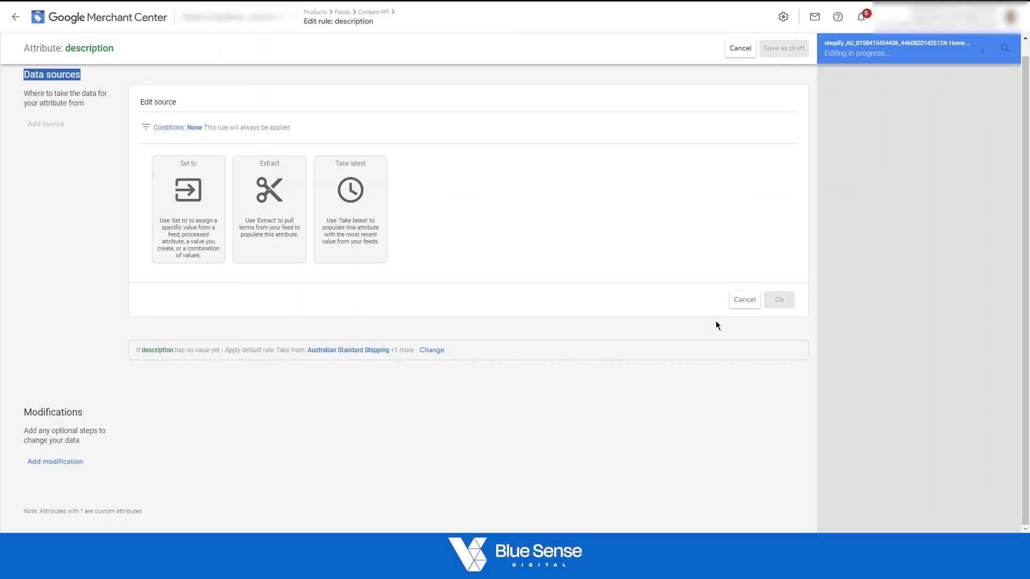
pyautogui.click(744, 303)
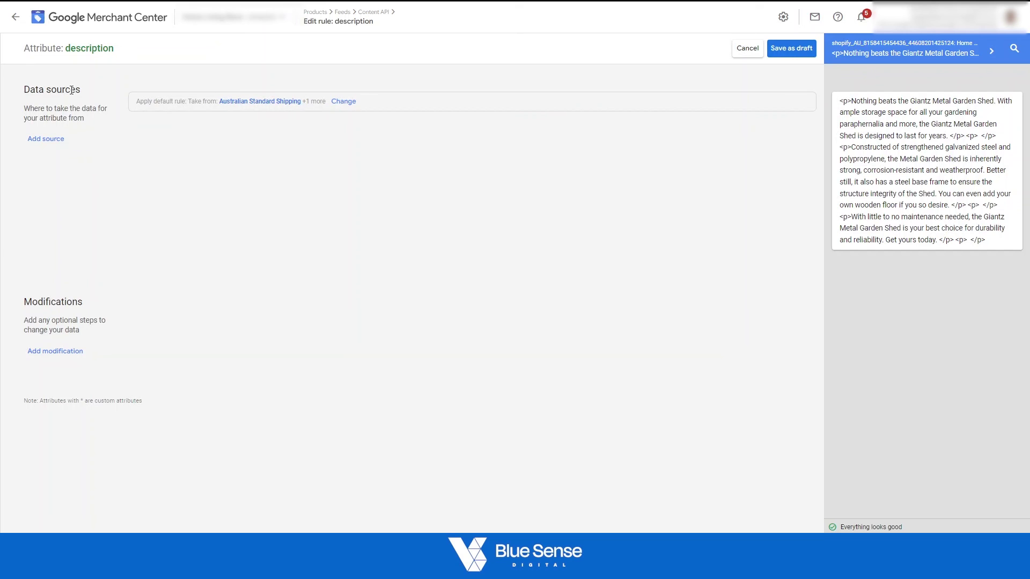
pyautogui.click(75, 361)
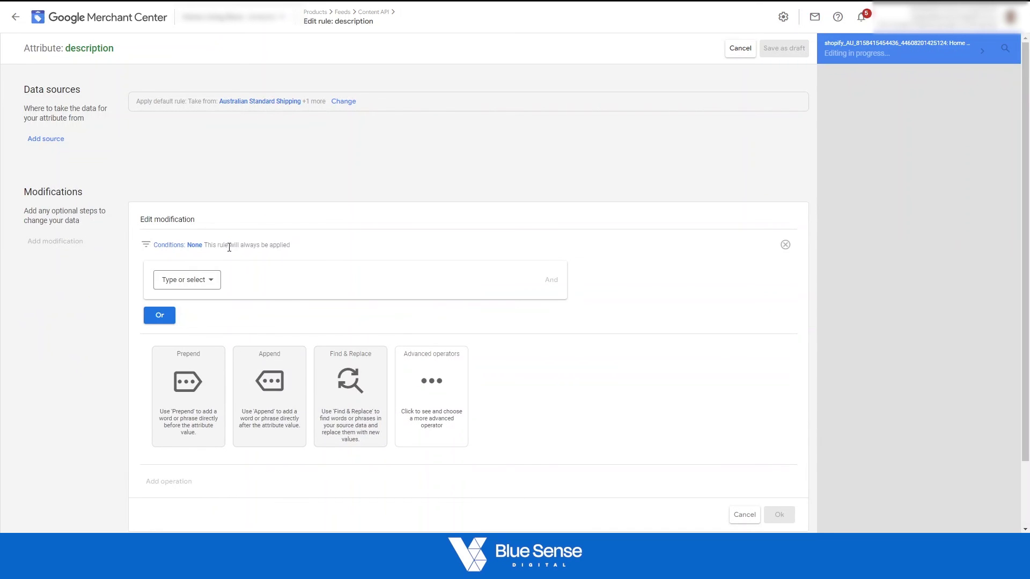
# Add the condition: Content API description contains 'furniture'.
pyautogui.scroll(-2, 246, 269)
pyautogui.scroll(1, 246, 269)
pyautogui.click(197, 261)
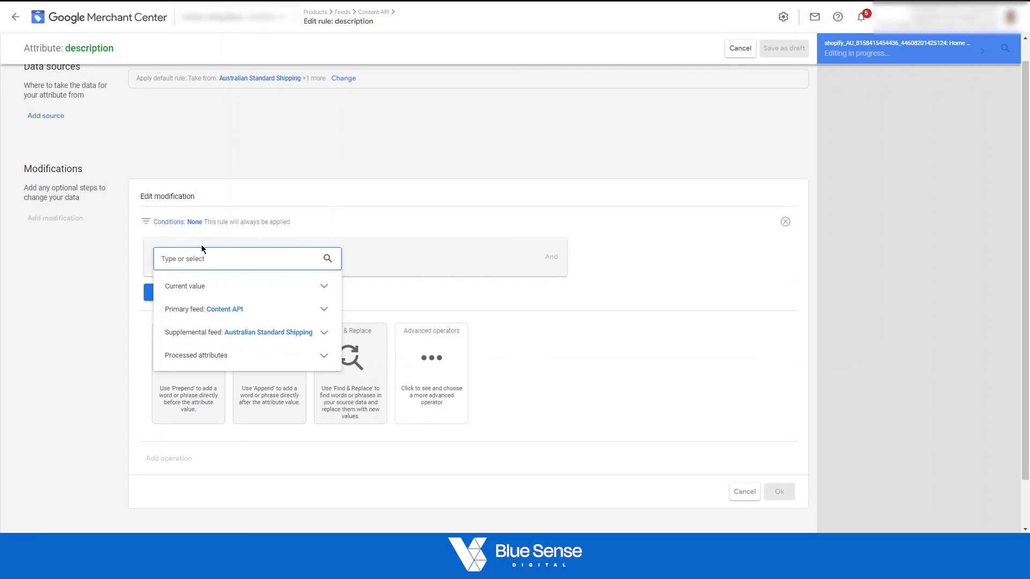
pyautogui.write('des')
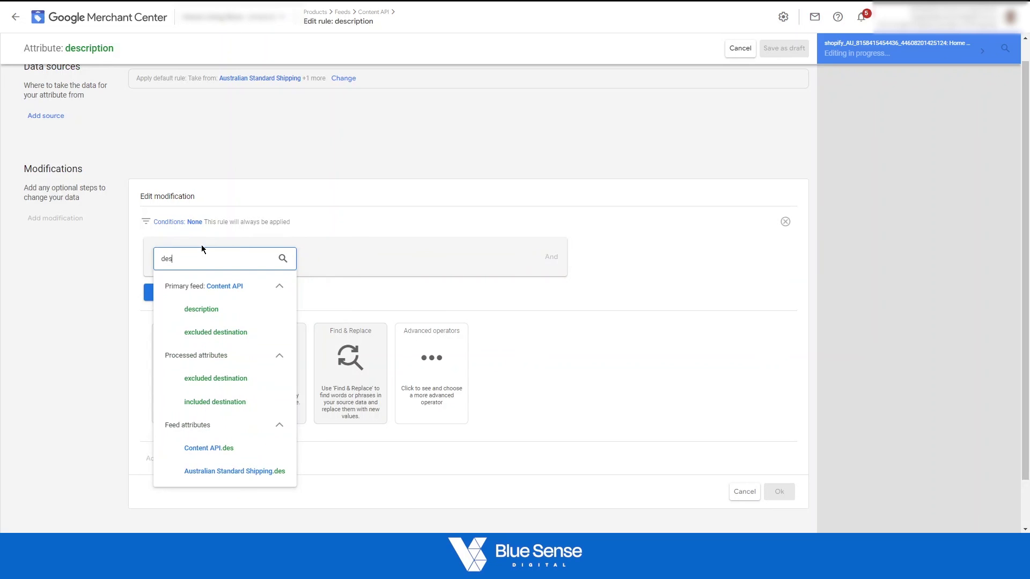
pyautogui.click(257, 314)
pyautogui.click(378, 259)
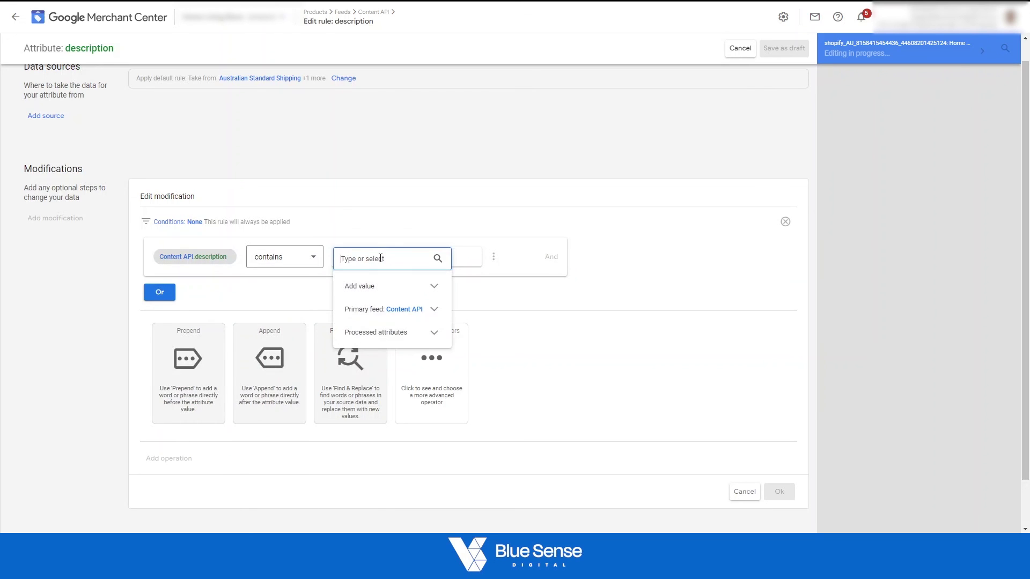
pyautogui.write('furniture')
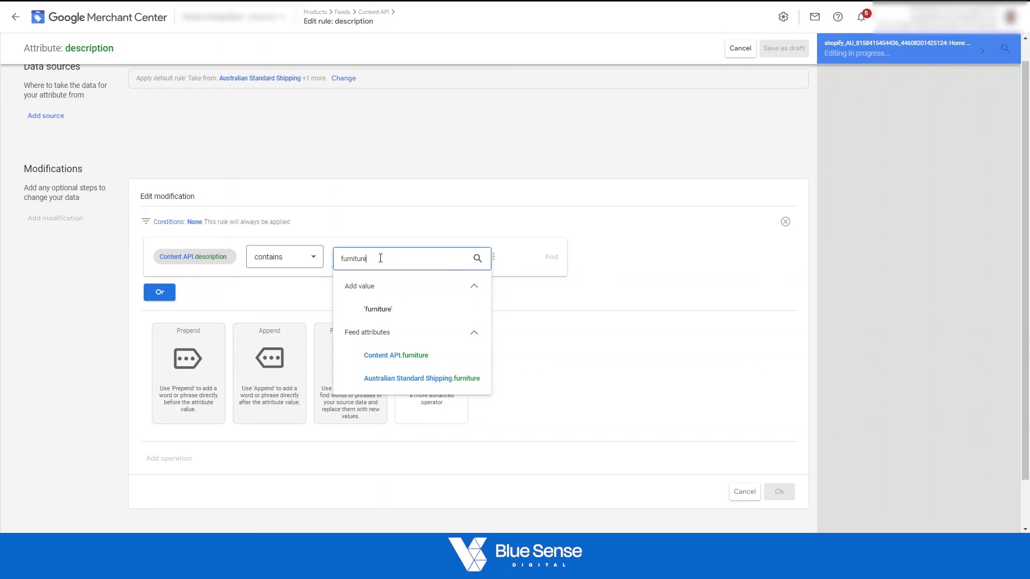
pyautogui.click(402, 308)
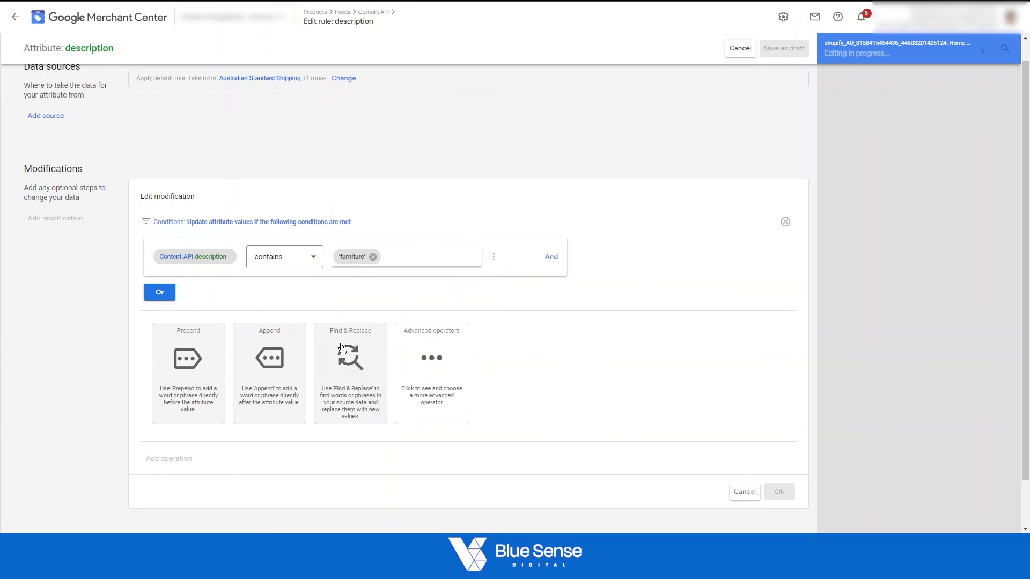
# Make it a Find & Replace modification replacing 'furniture' with 'wooden furniture', and confirm.
pyautogui.click(350, 359)
pyautogui.click(188, 410)
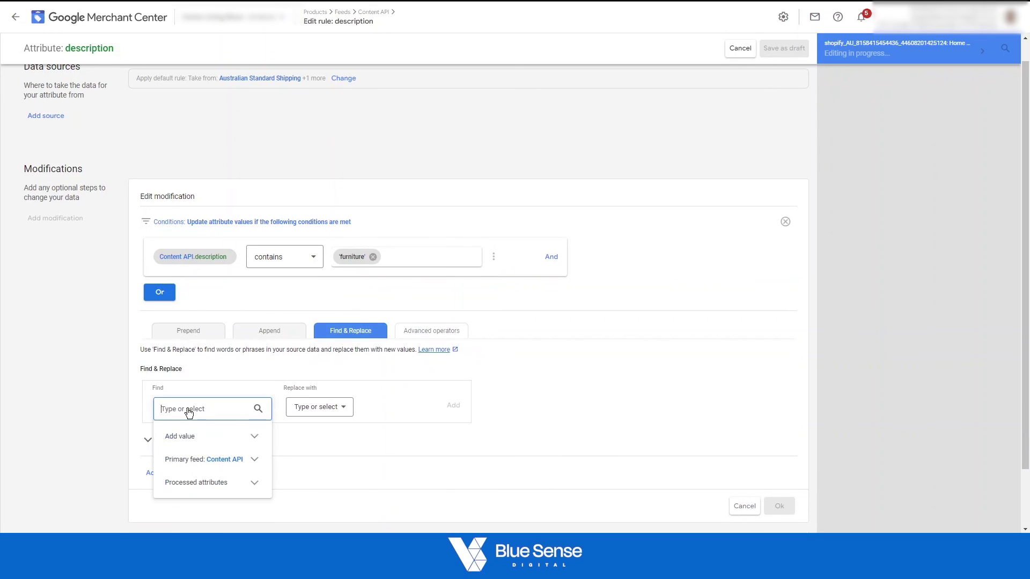
pyautogui.write('furniture')
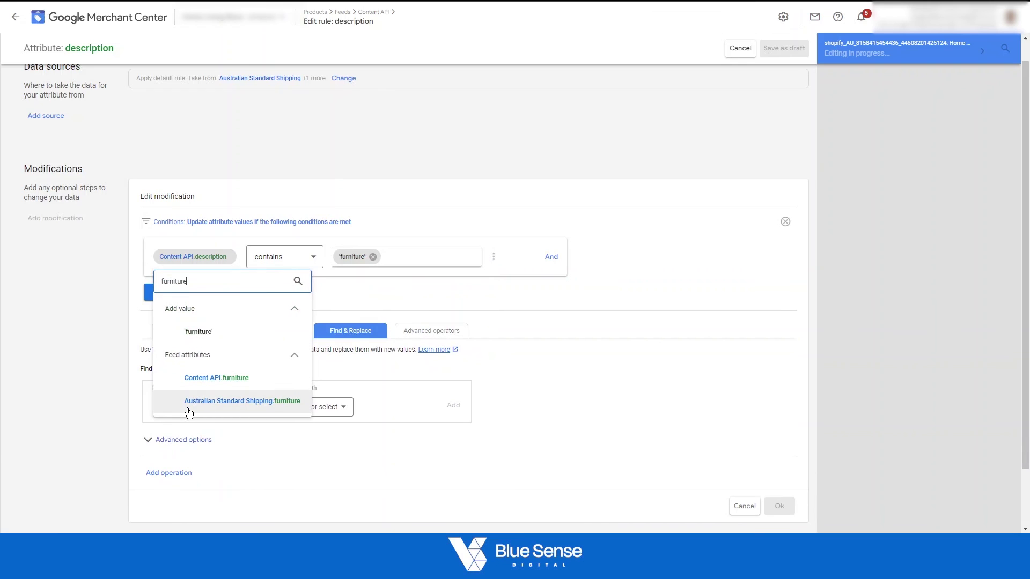
pyautogui.click(280, 340)
pyautogui.click(316, 416)
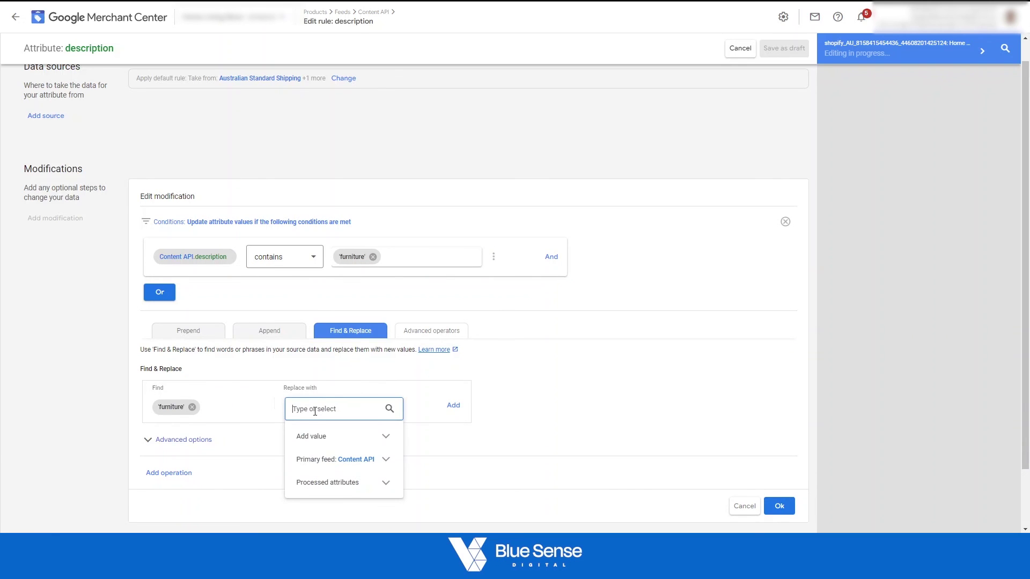
pyautogui.write('wooden fu')
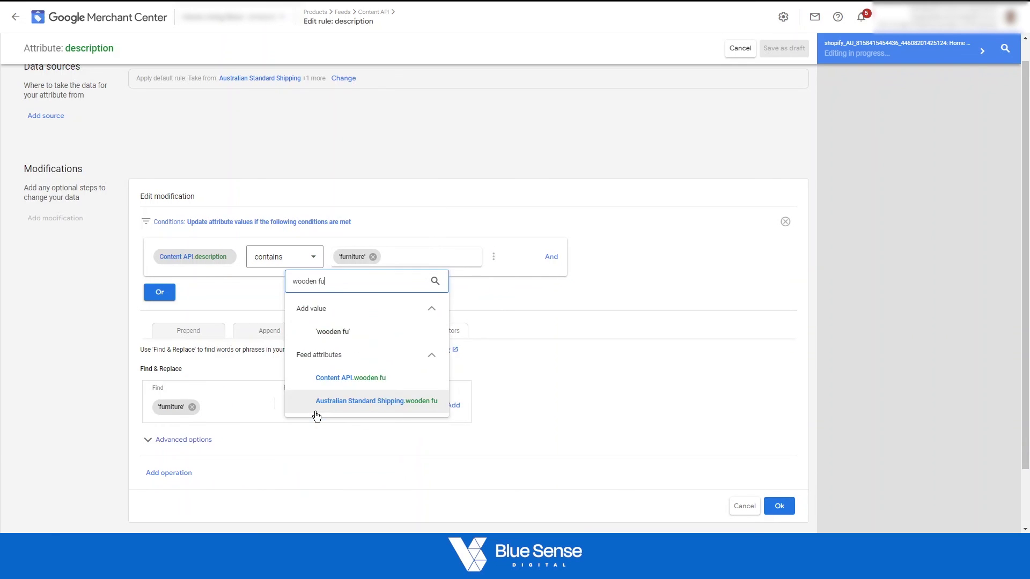
pyautogui.write('rniture')
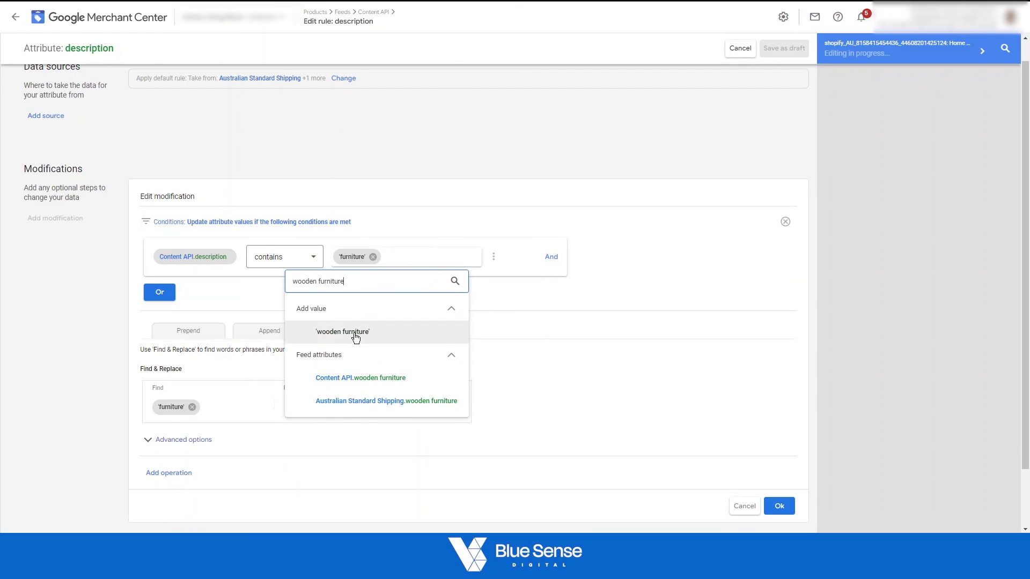
pyautogui.click(322, 332)
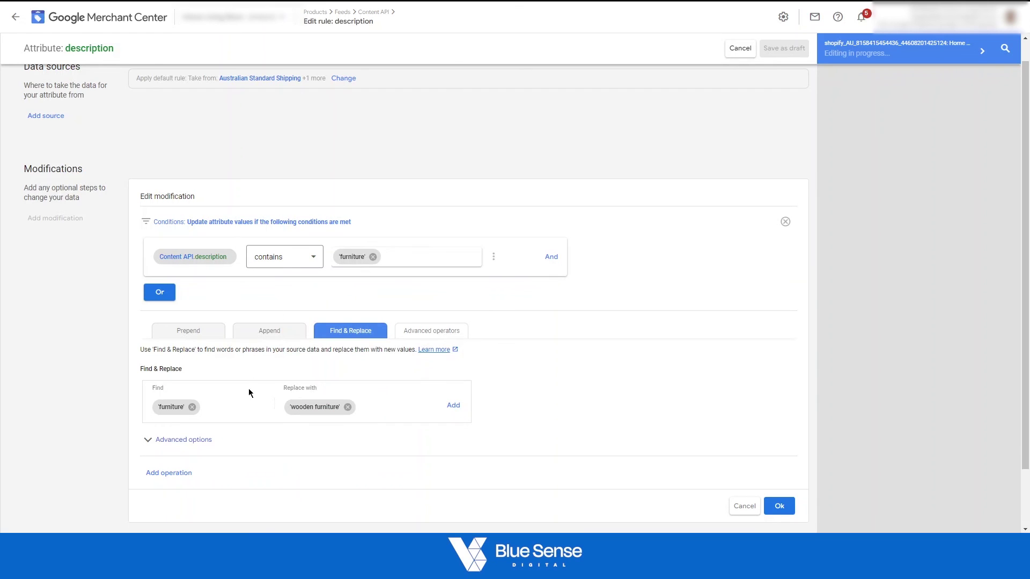
pyautogui.click(775, 504)
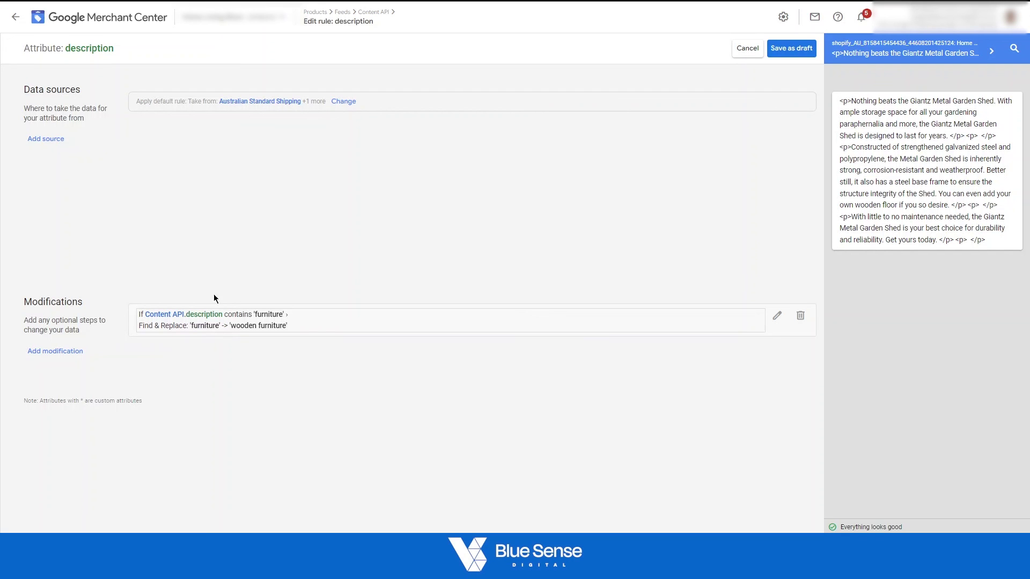
# Cancel the description rule and discard its unsaved changes.
pyautogui.click(748, 49)
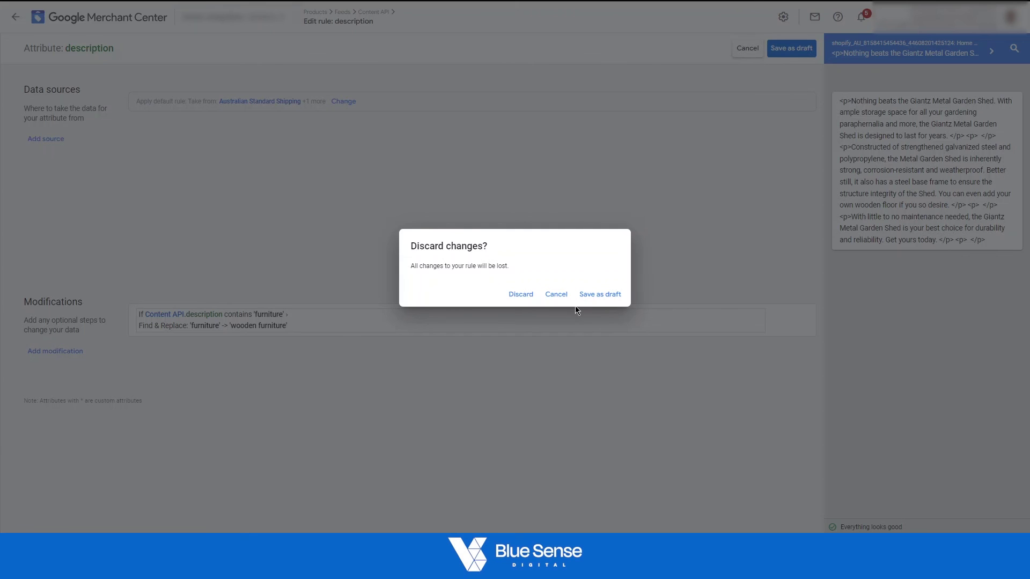
pyautogui.click(513, 296)
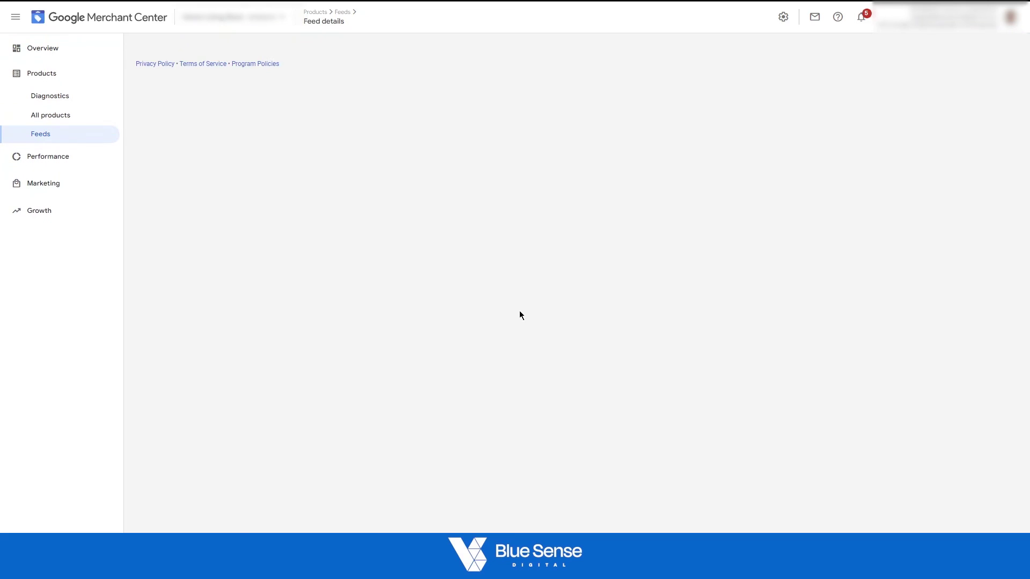